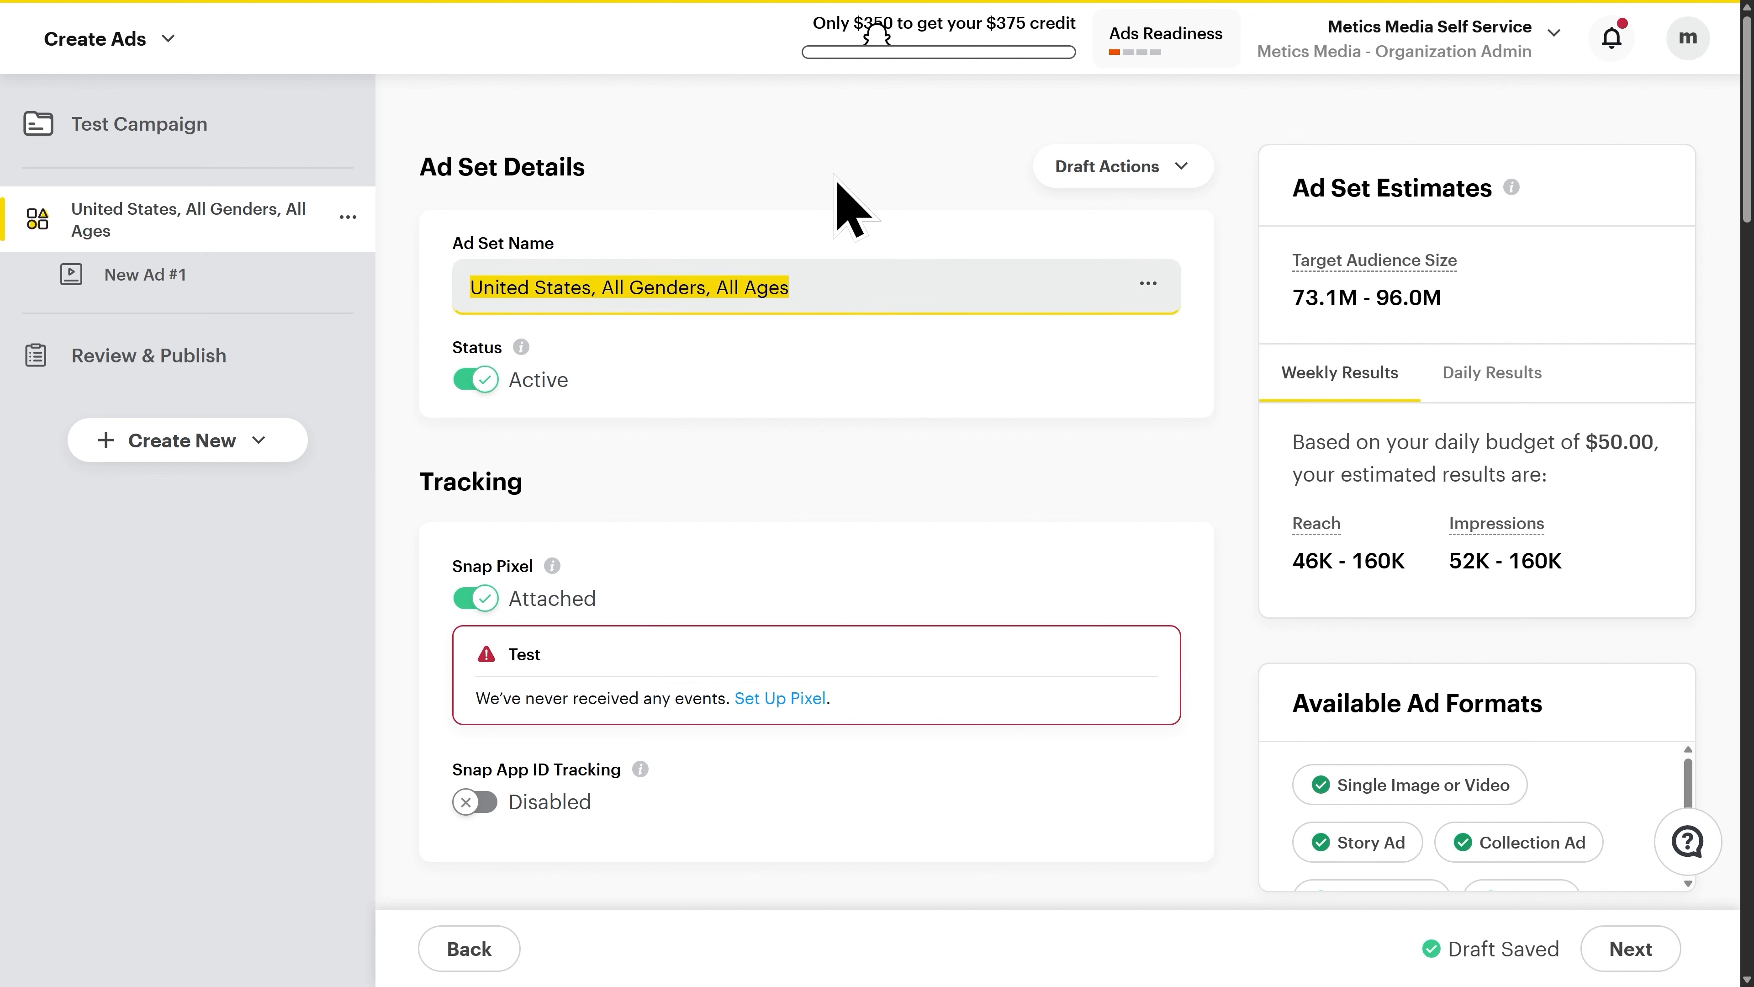
Step: Name the ad set "Test Ad Set" and switch its status to Paused
type("Test Ad Set")
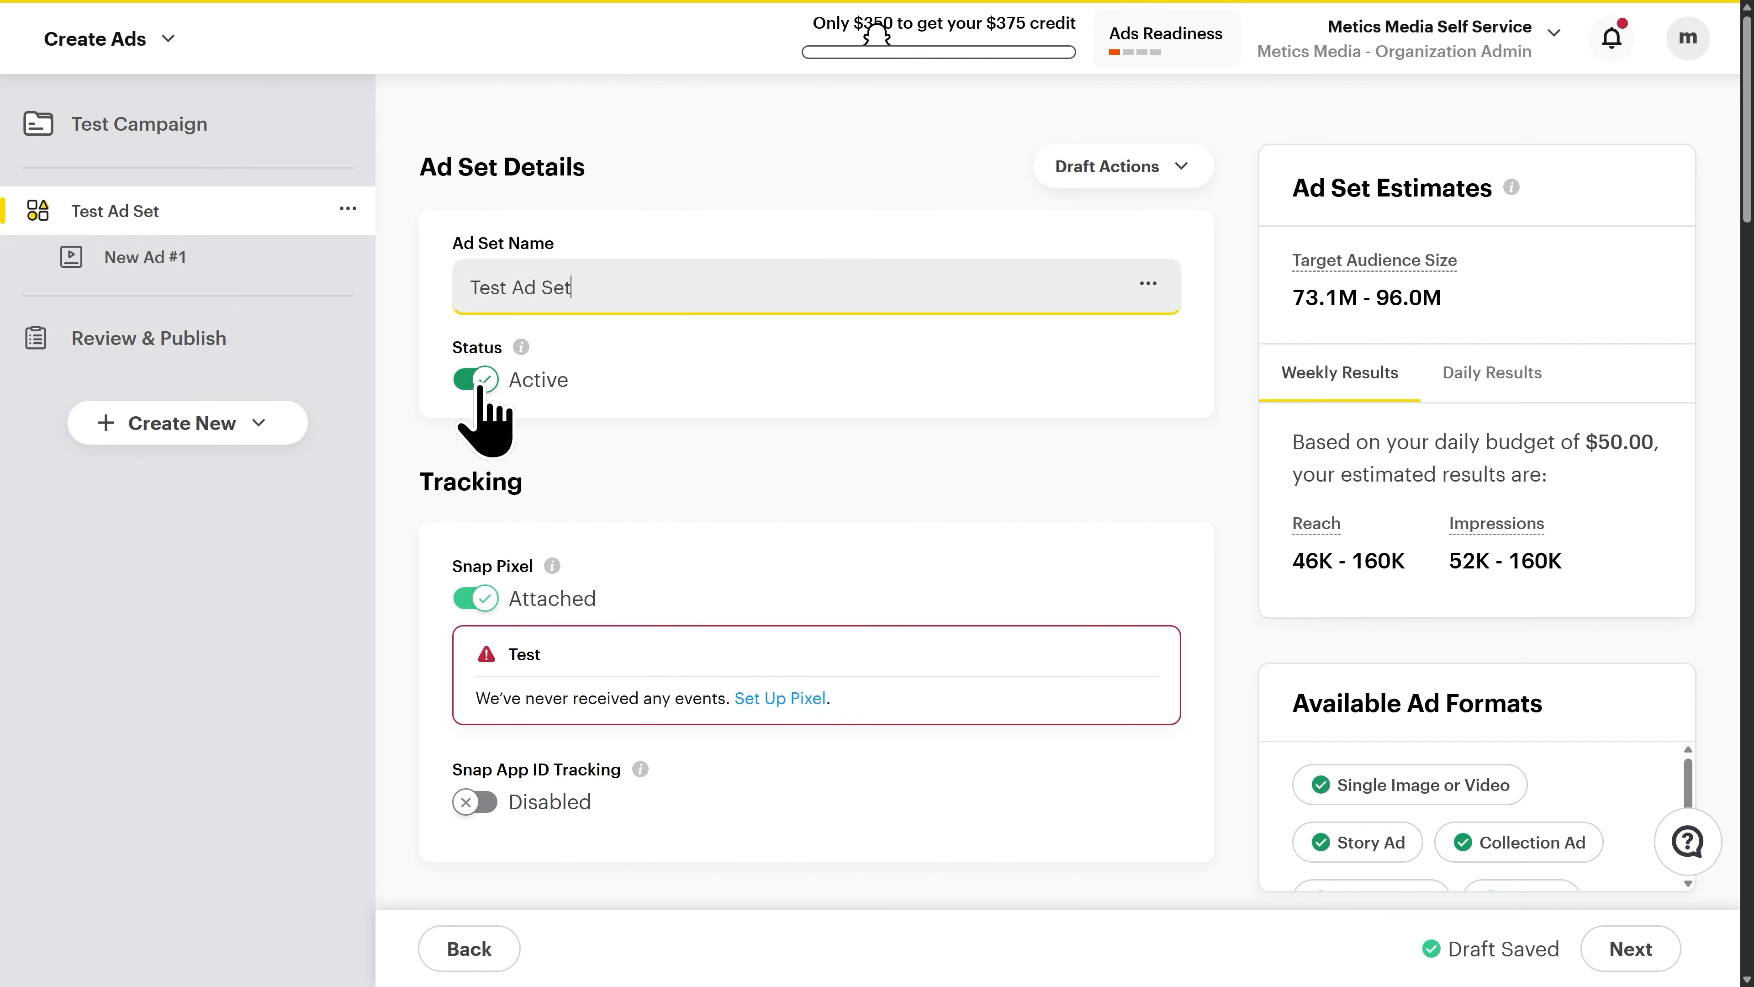
left_click(475, 380)
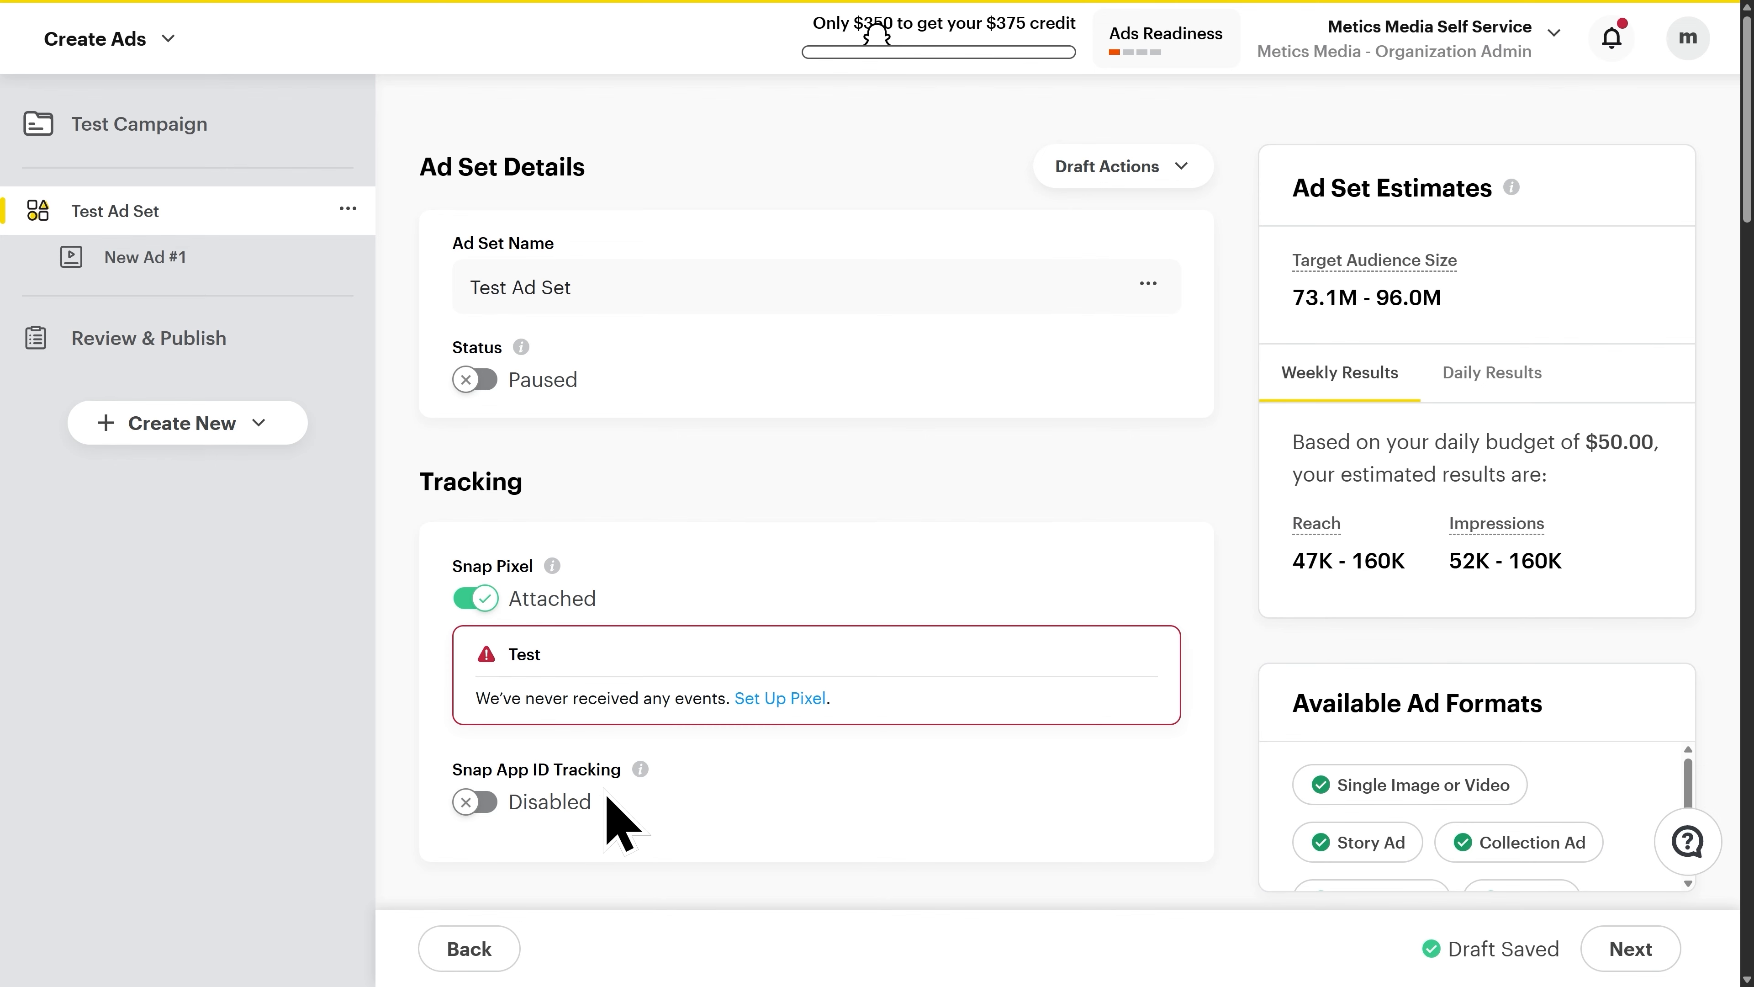
Step: Choose Maximize number of impressions as the performance goal and keep Auto-Bid as the bid strategy
scroll(618, 823, "down", 5)
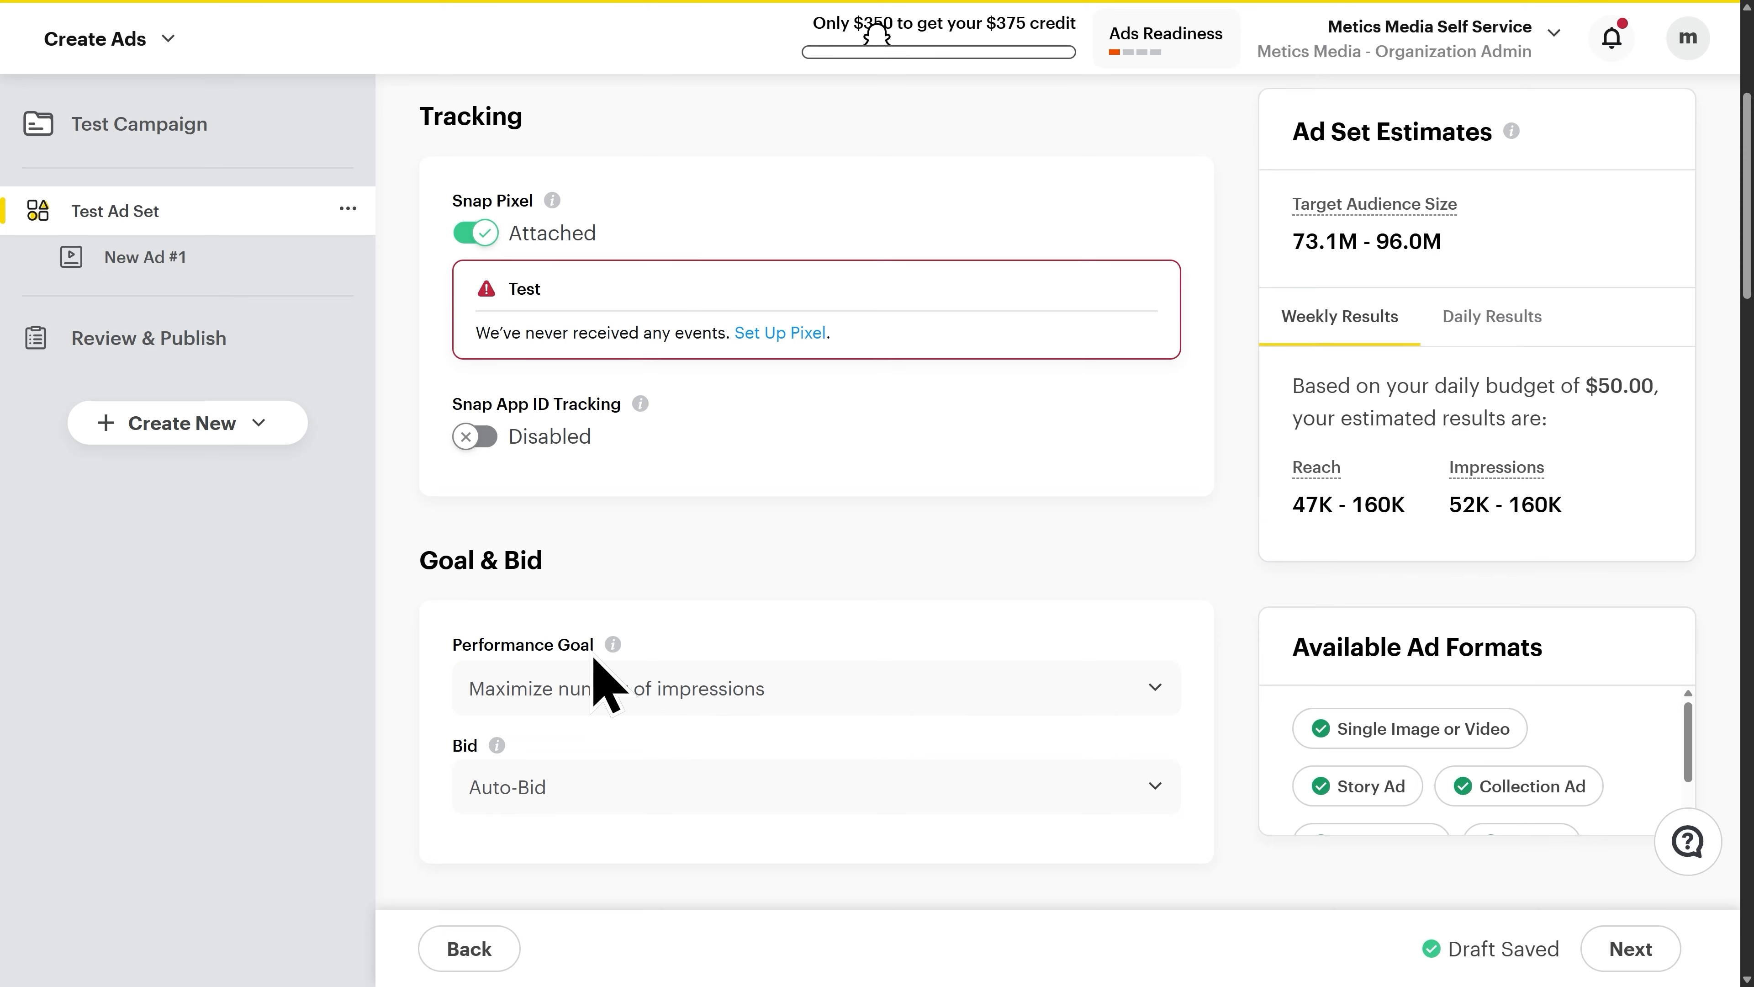
left_click(1154, 691)
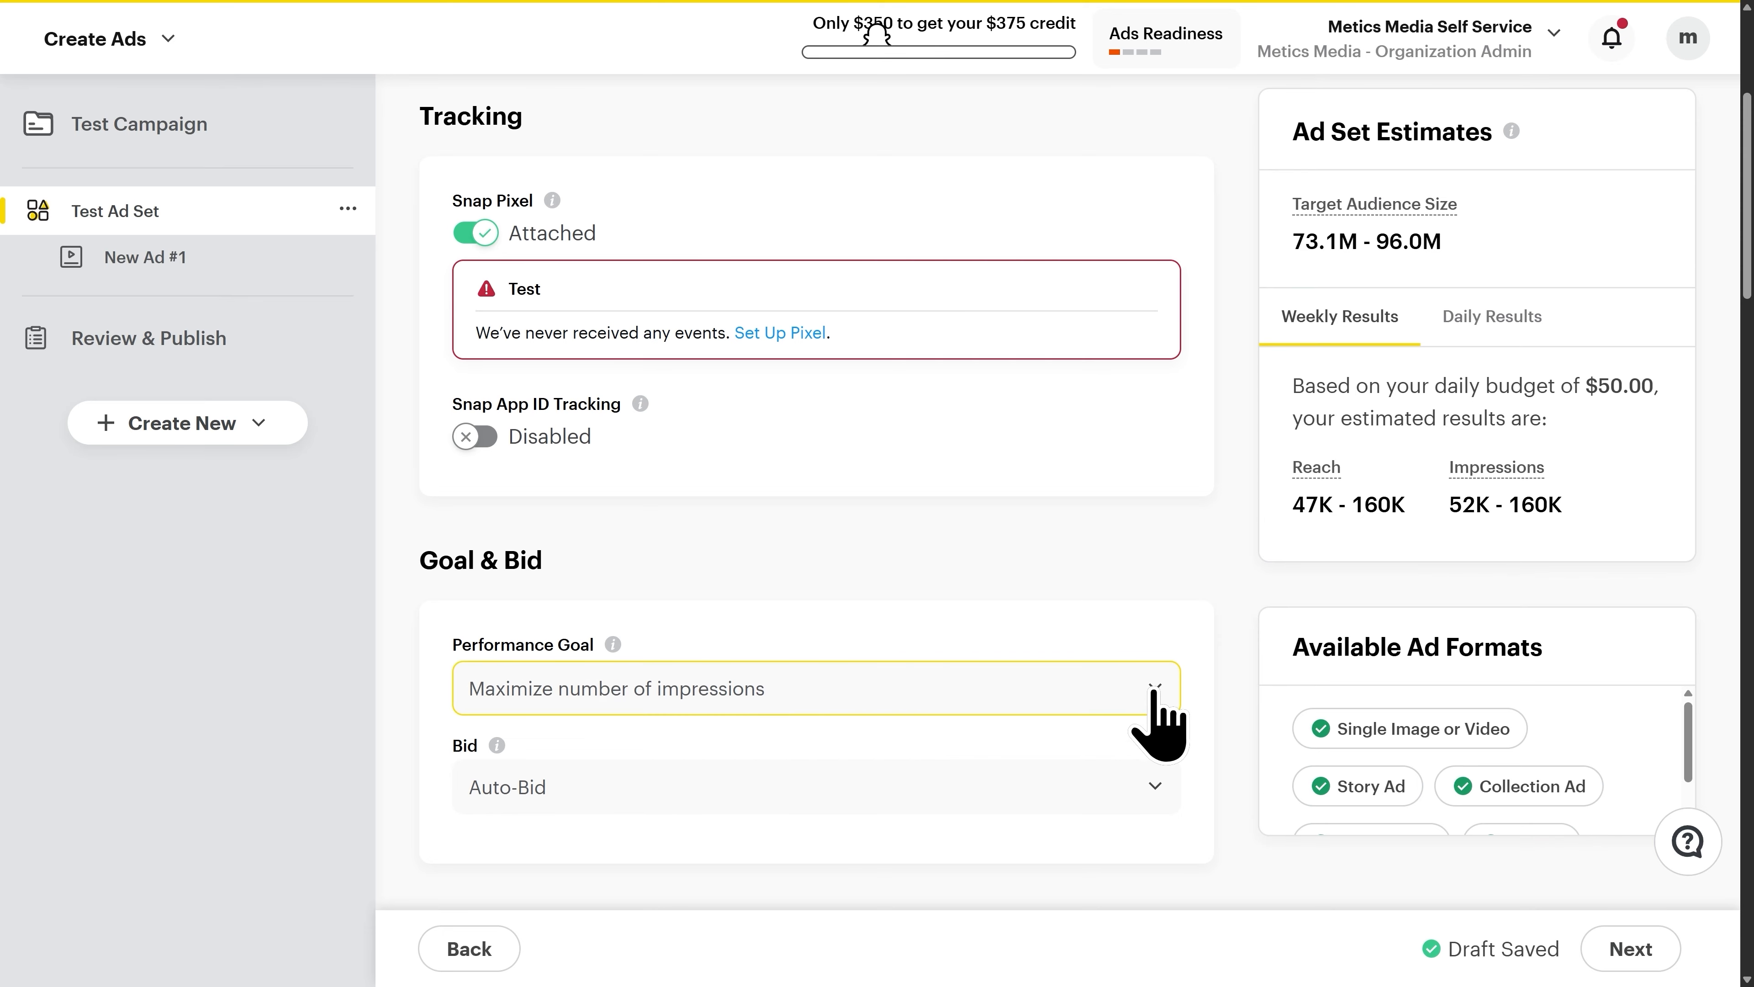
scroll(1157, 730, "down", 5)
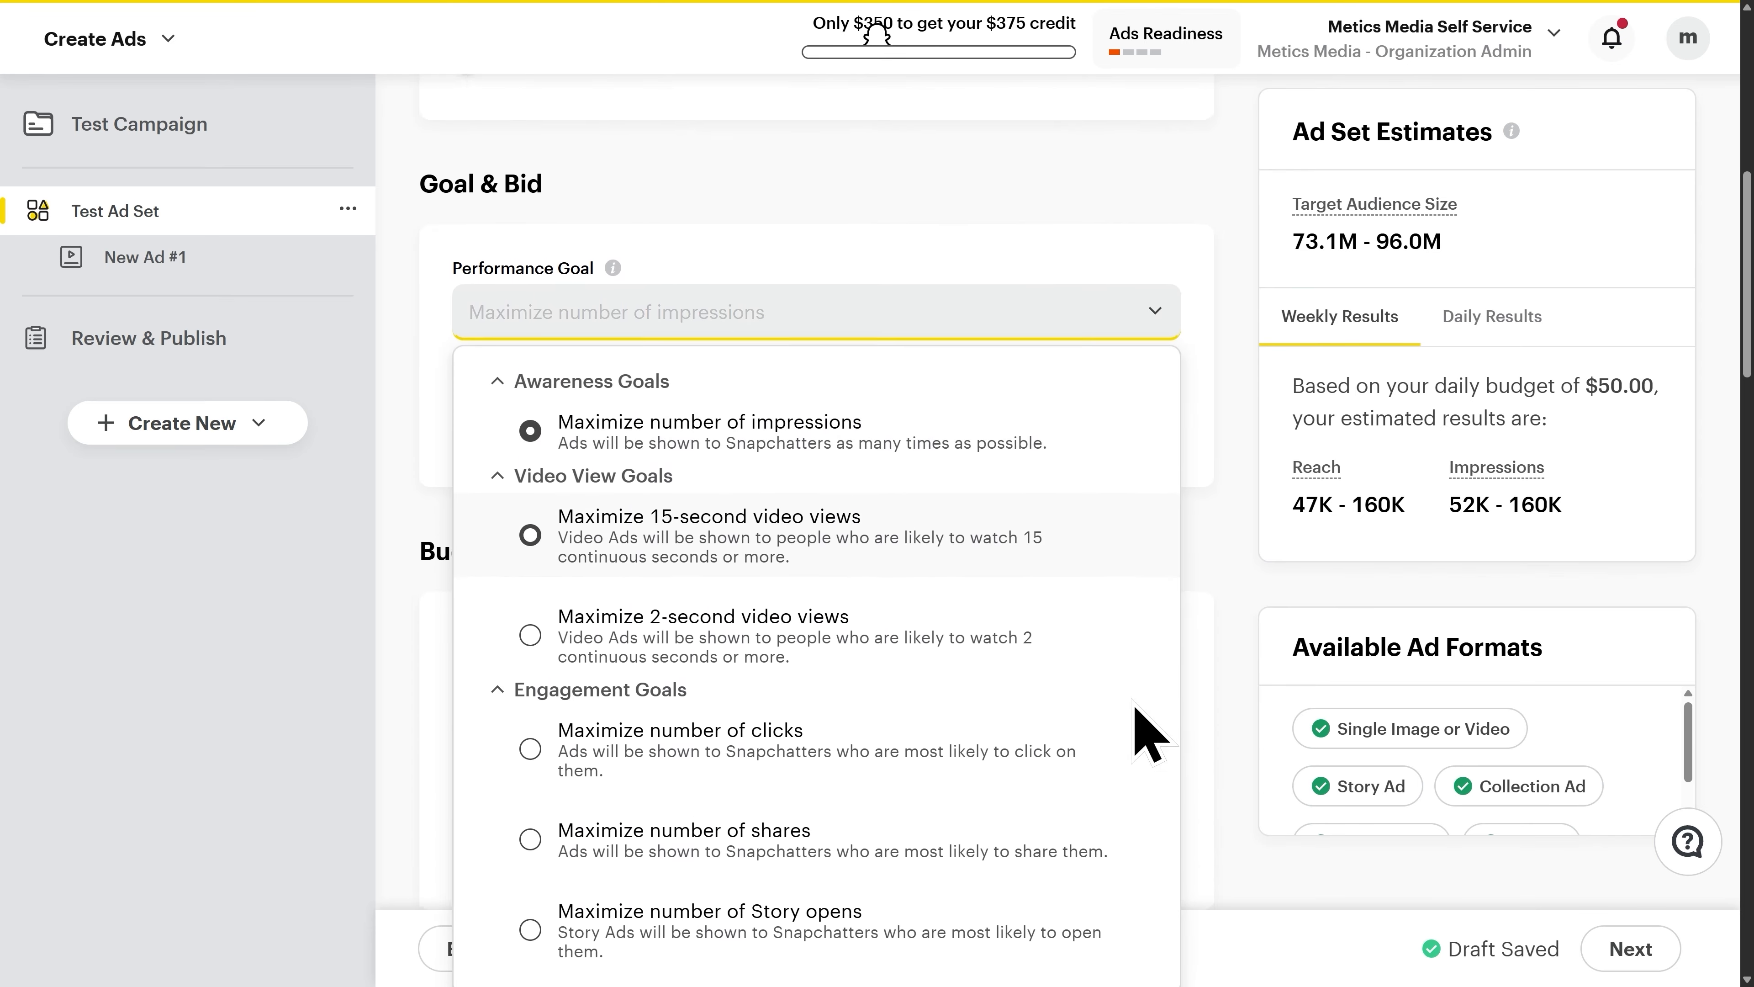
scroll(1150, 734, "down", 1)
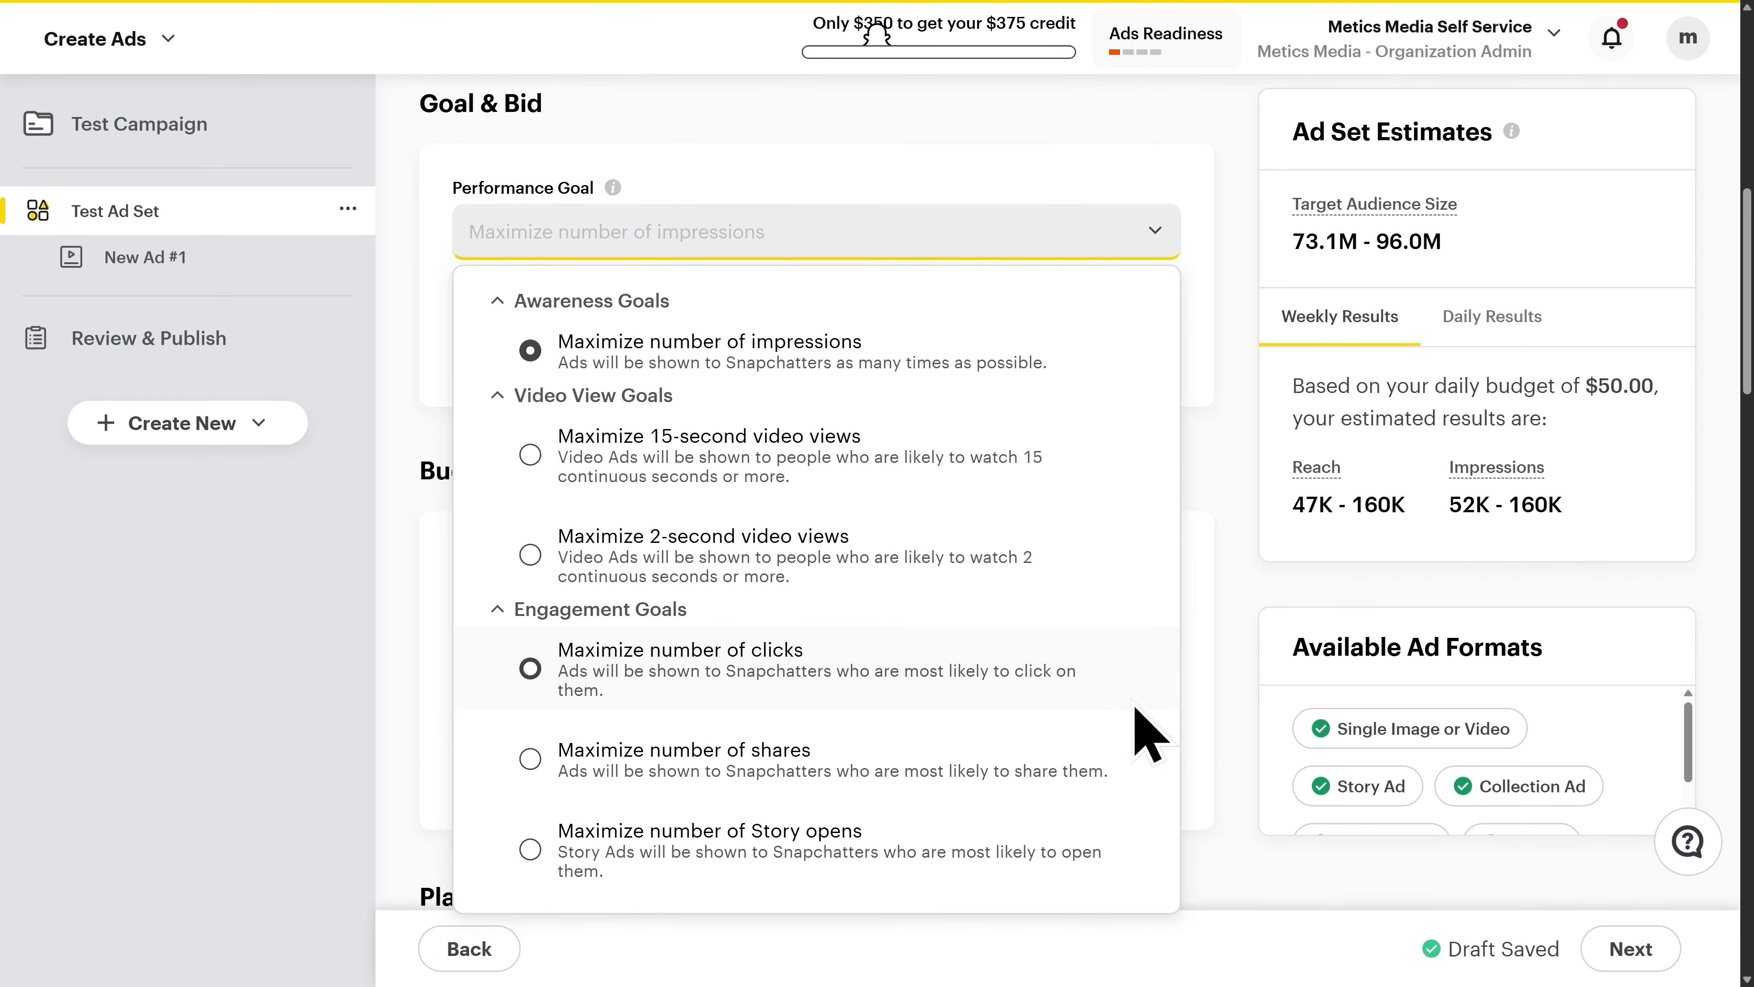
left_click(733, 352)
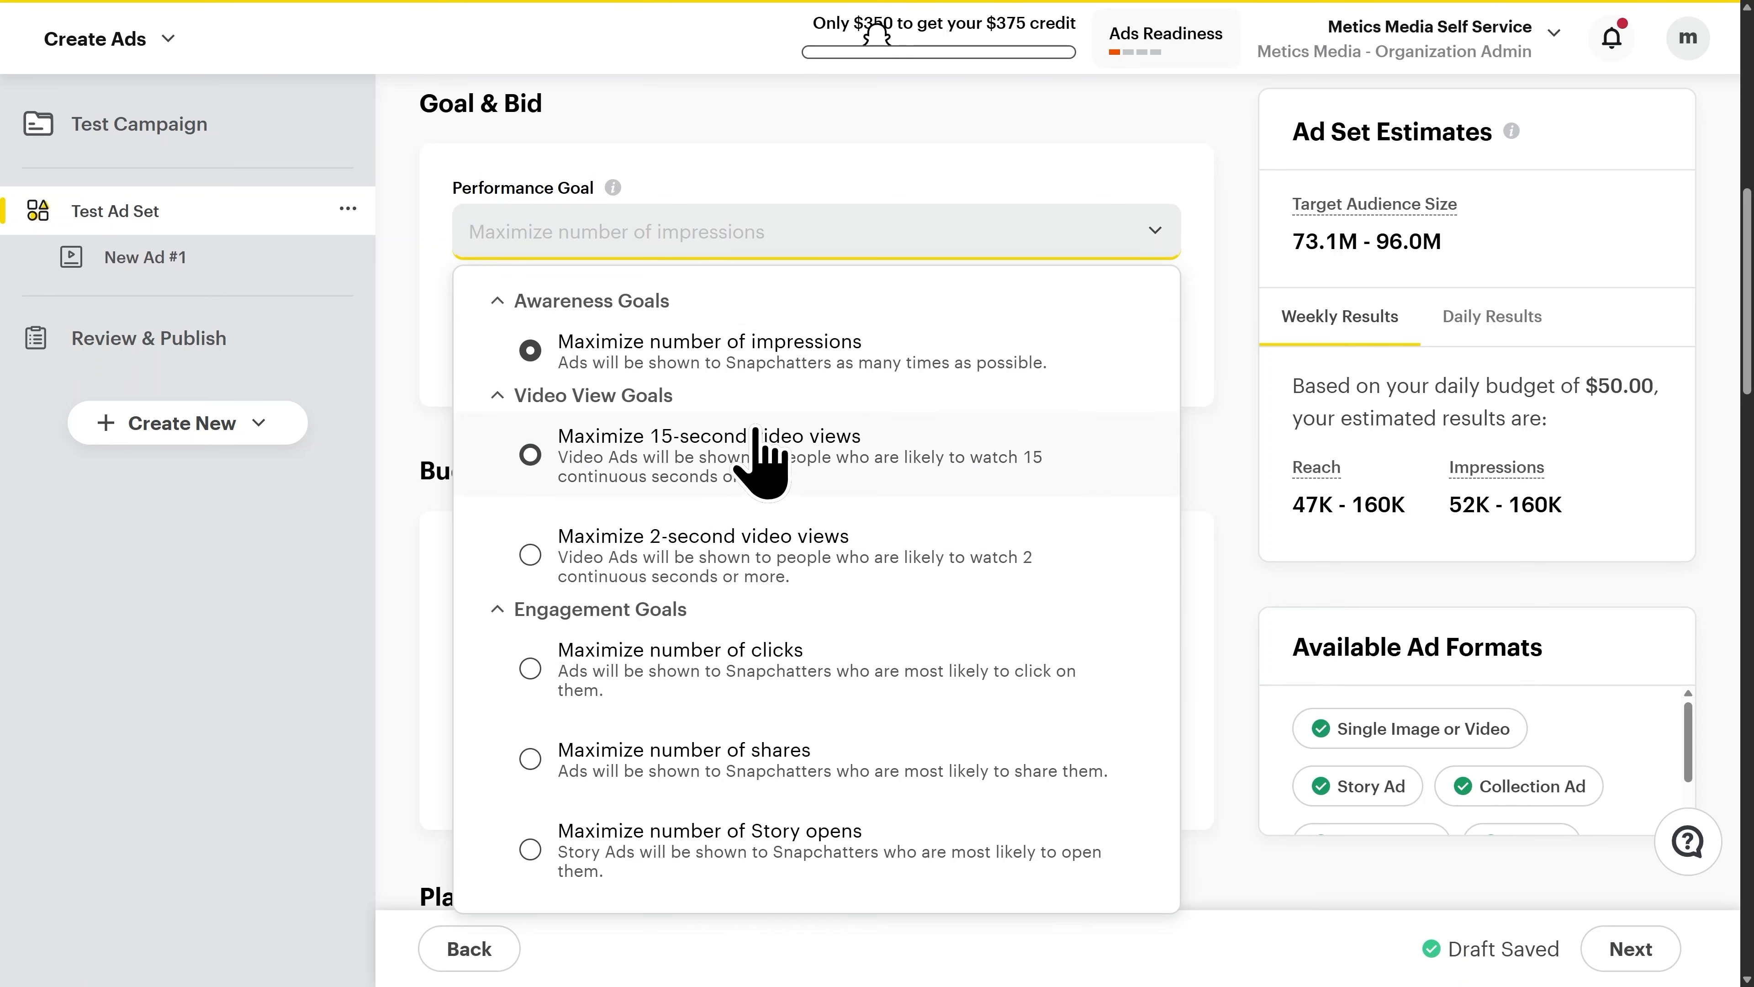
left_click(743, 355)
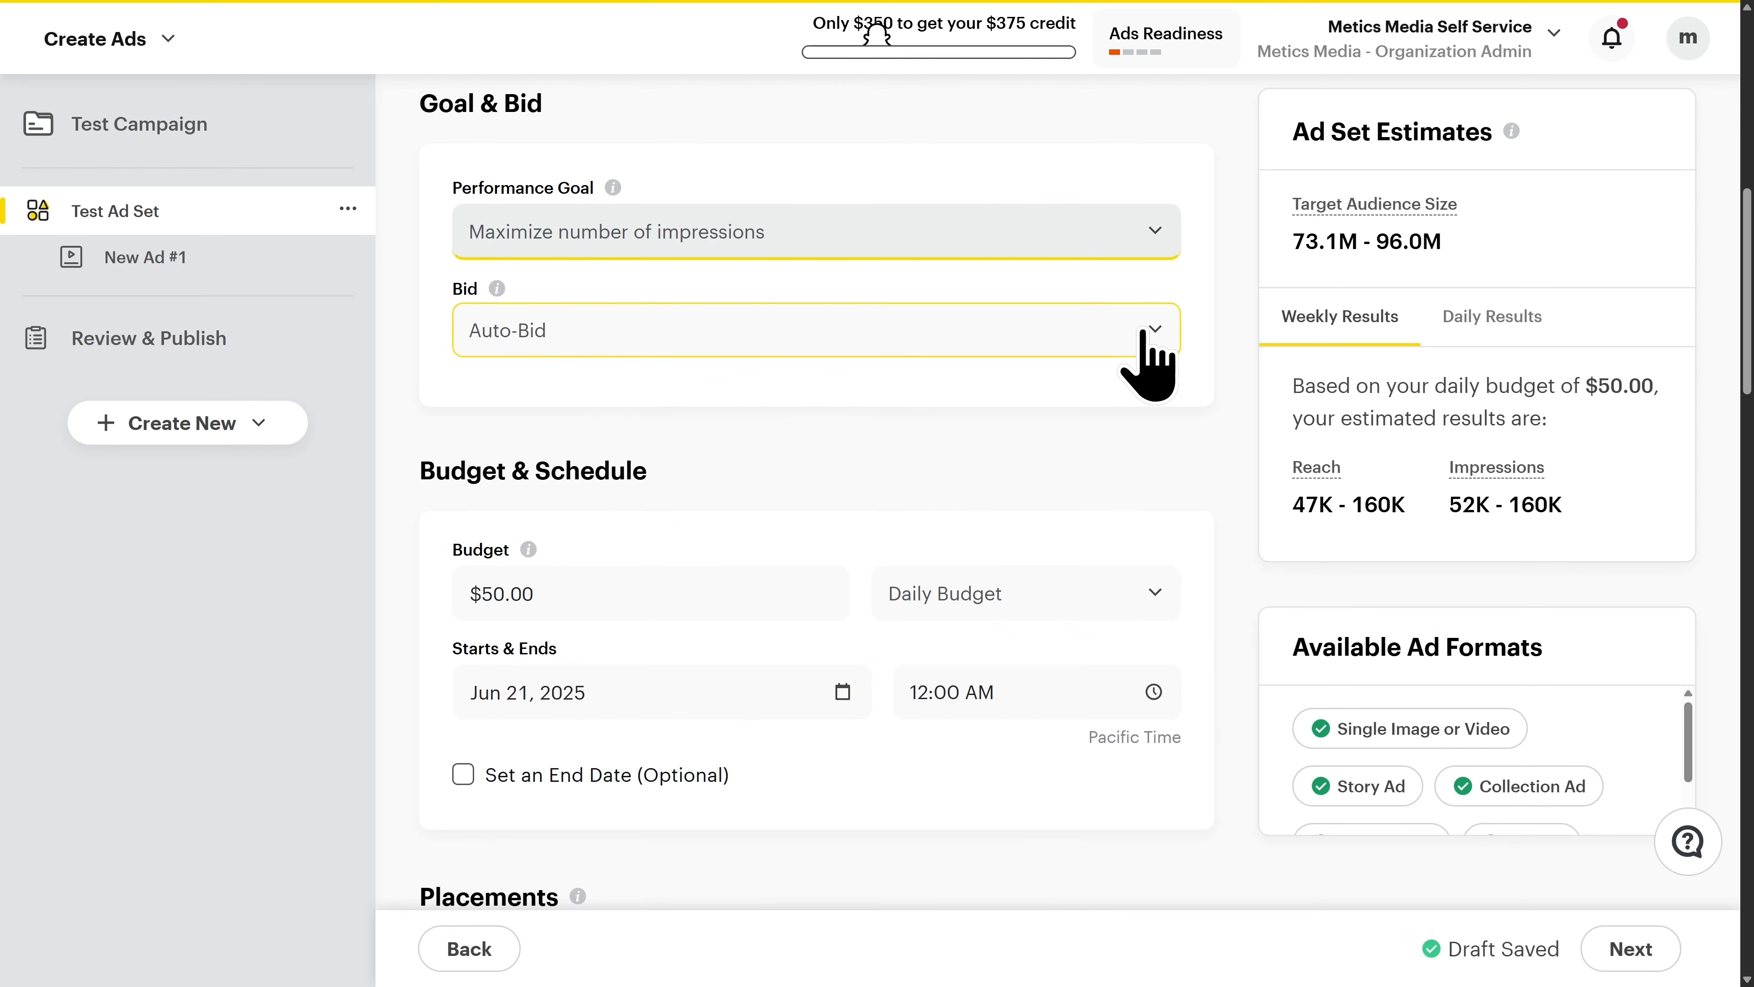
left_click(1161, 338)
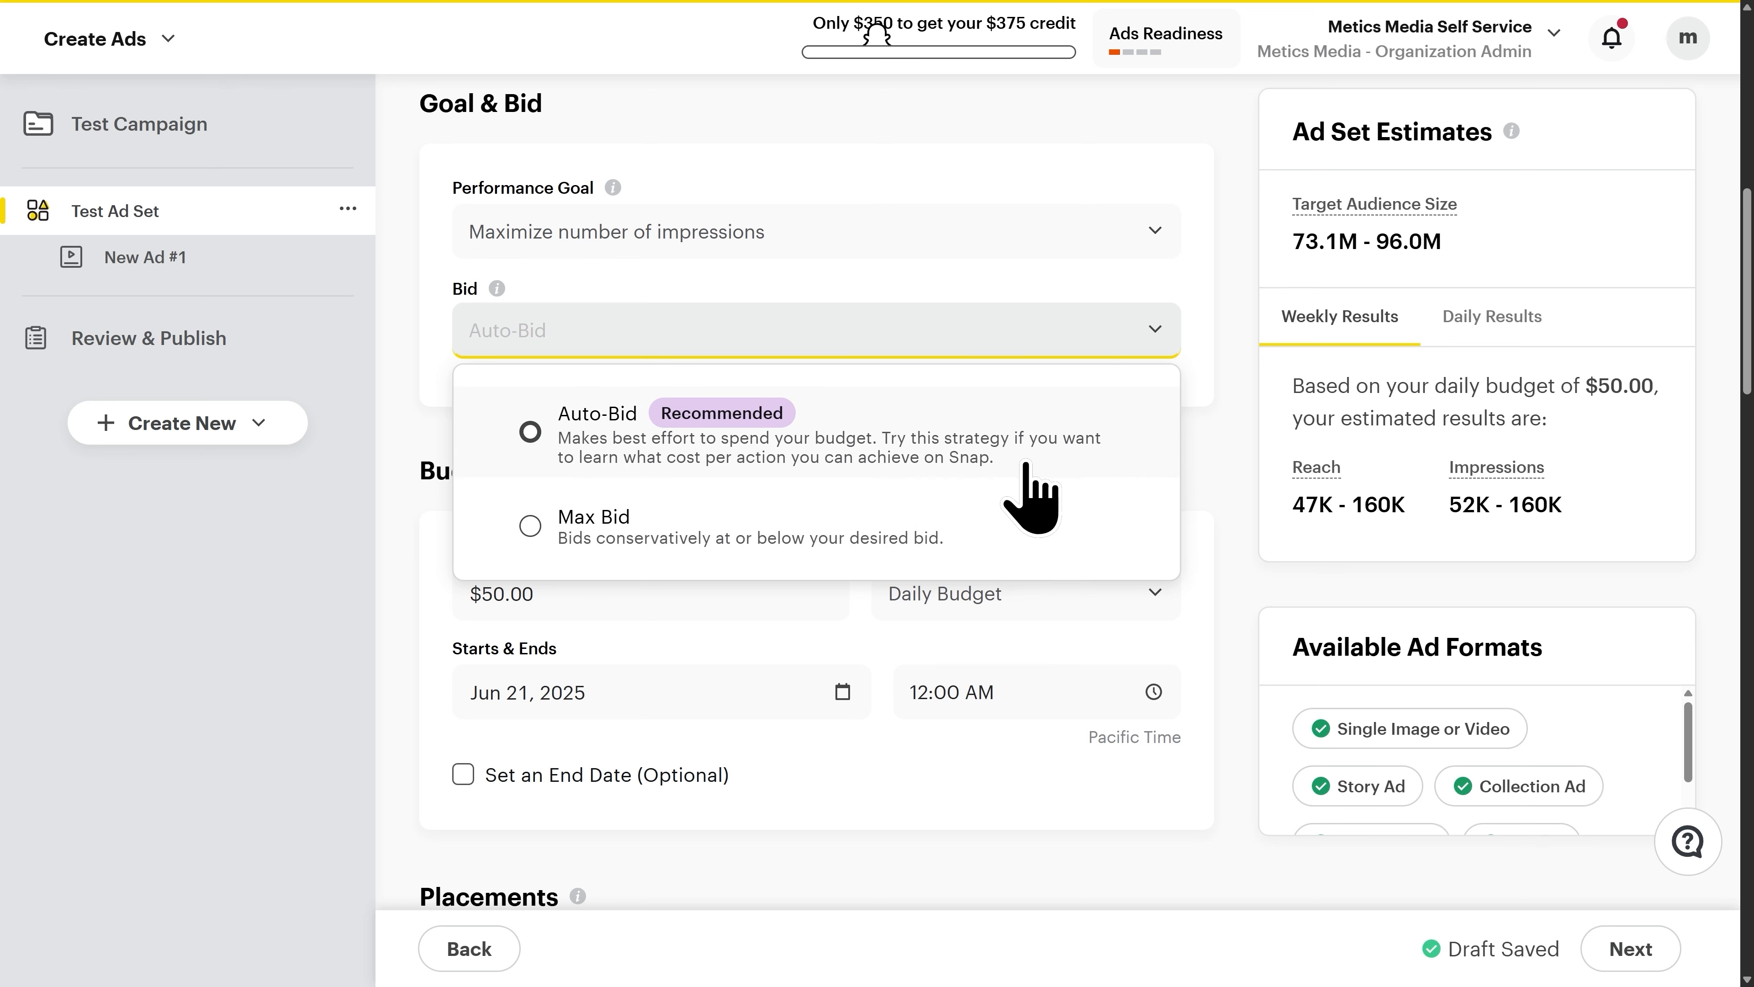
left_click(1167, 332)
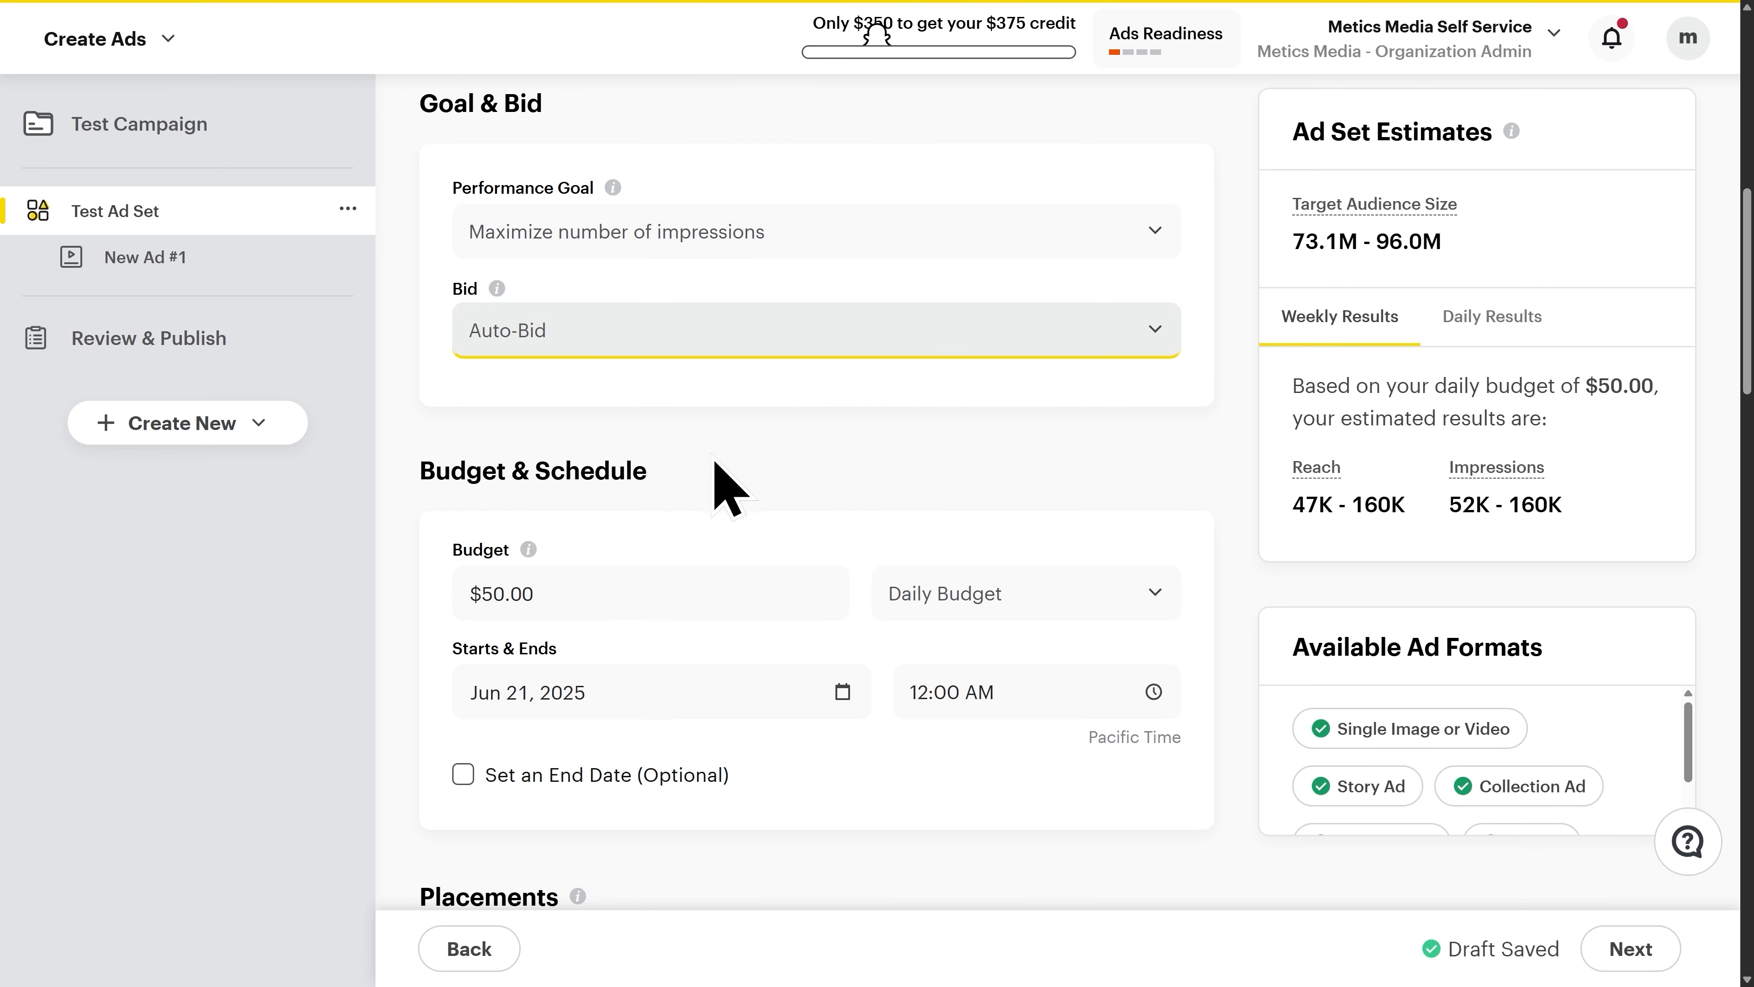
Step: Set the ad set's daily budget to $30
left_click(636, 598)
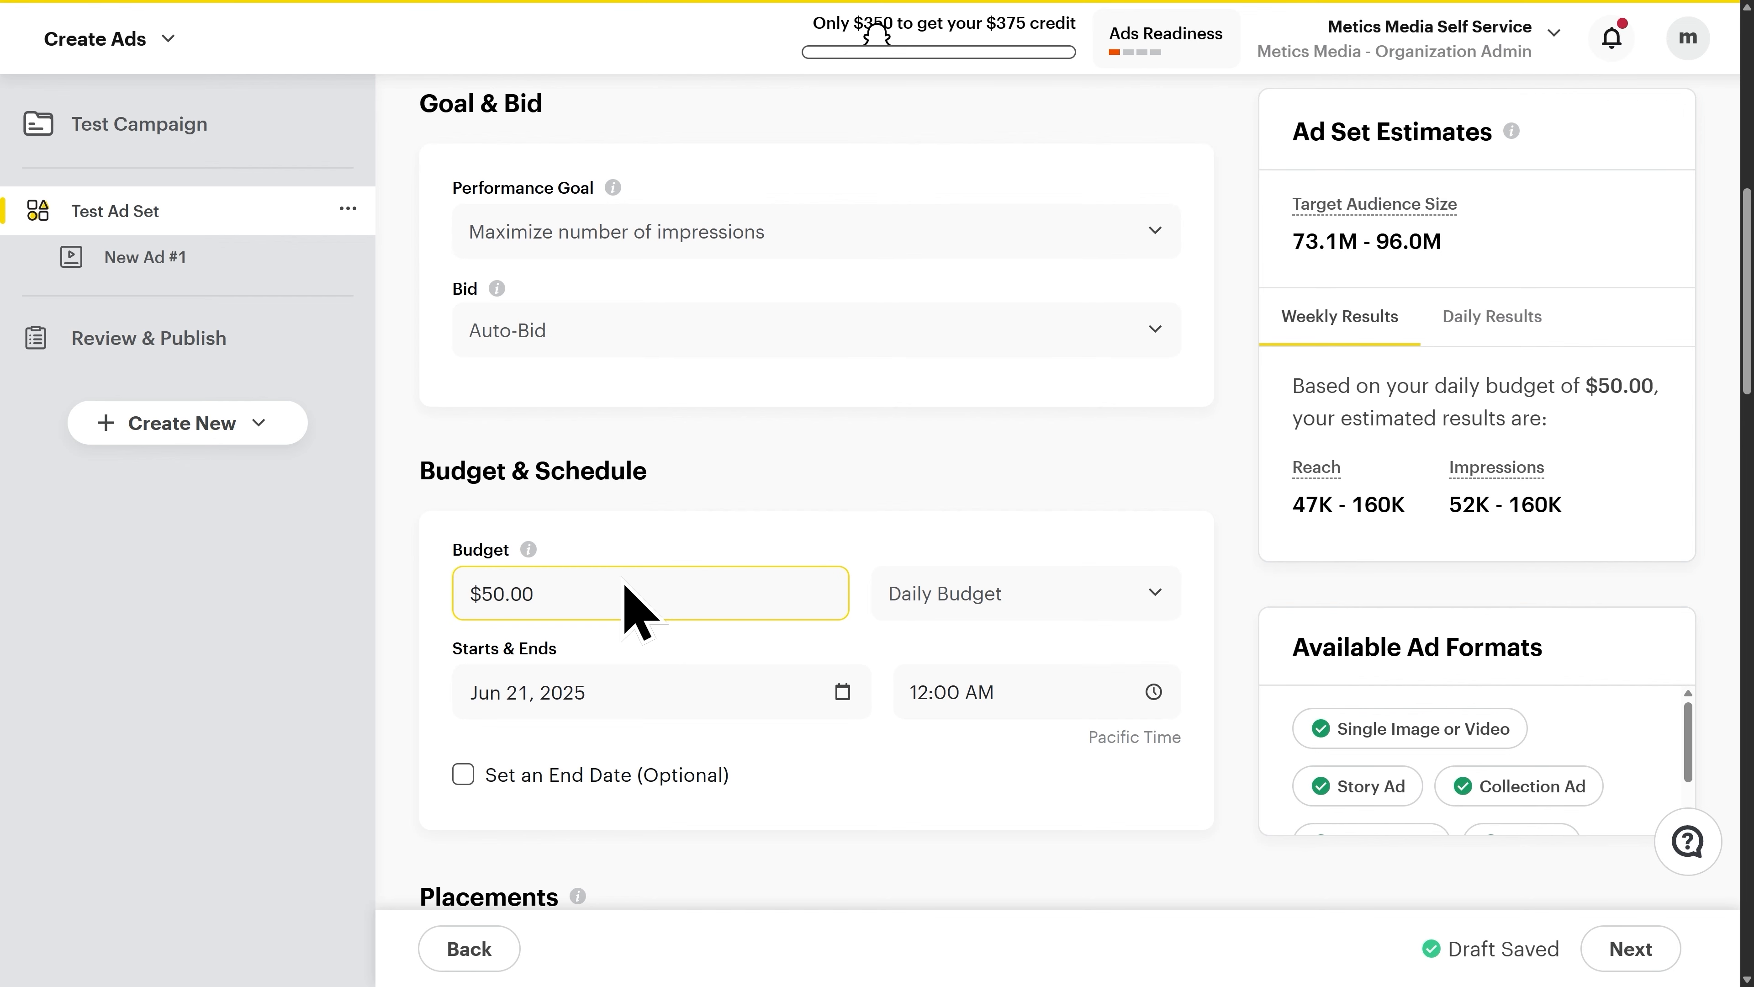
left_click(615, 584)
key("ctrl+a")
type("3")
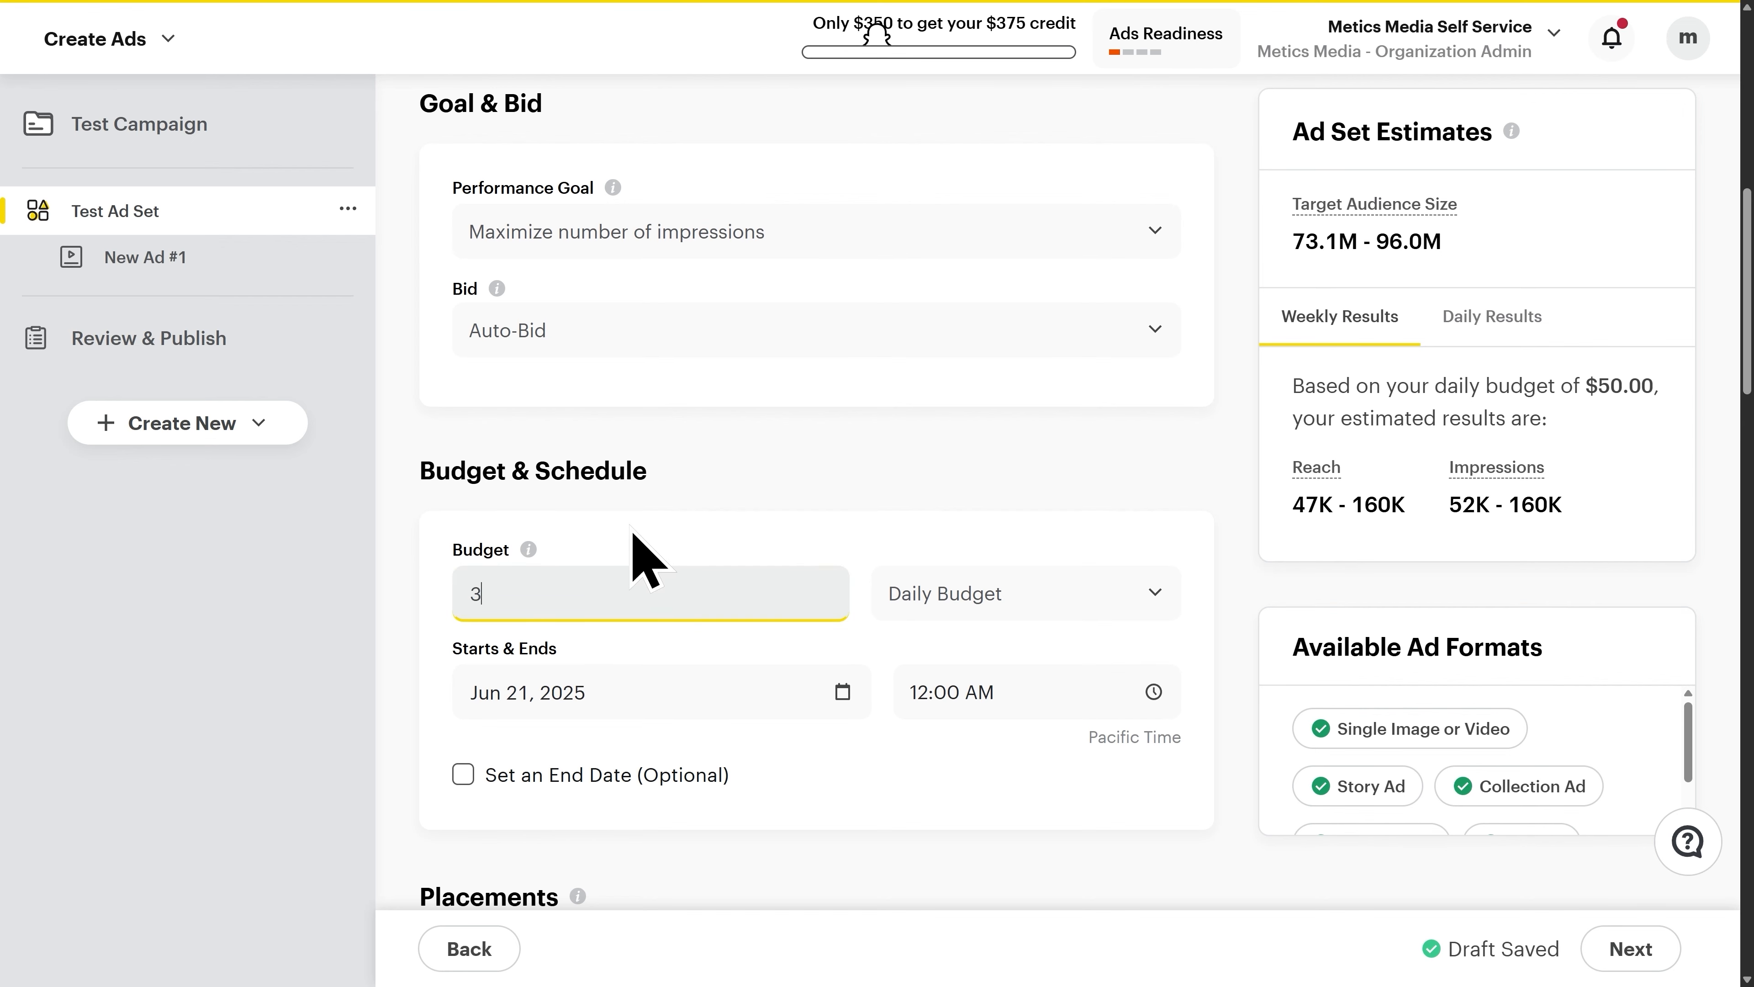
type("0")
left_click(633, 533)
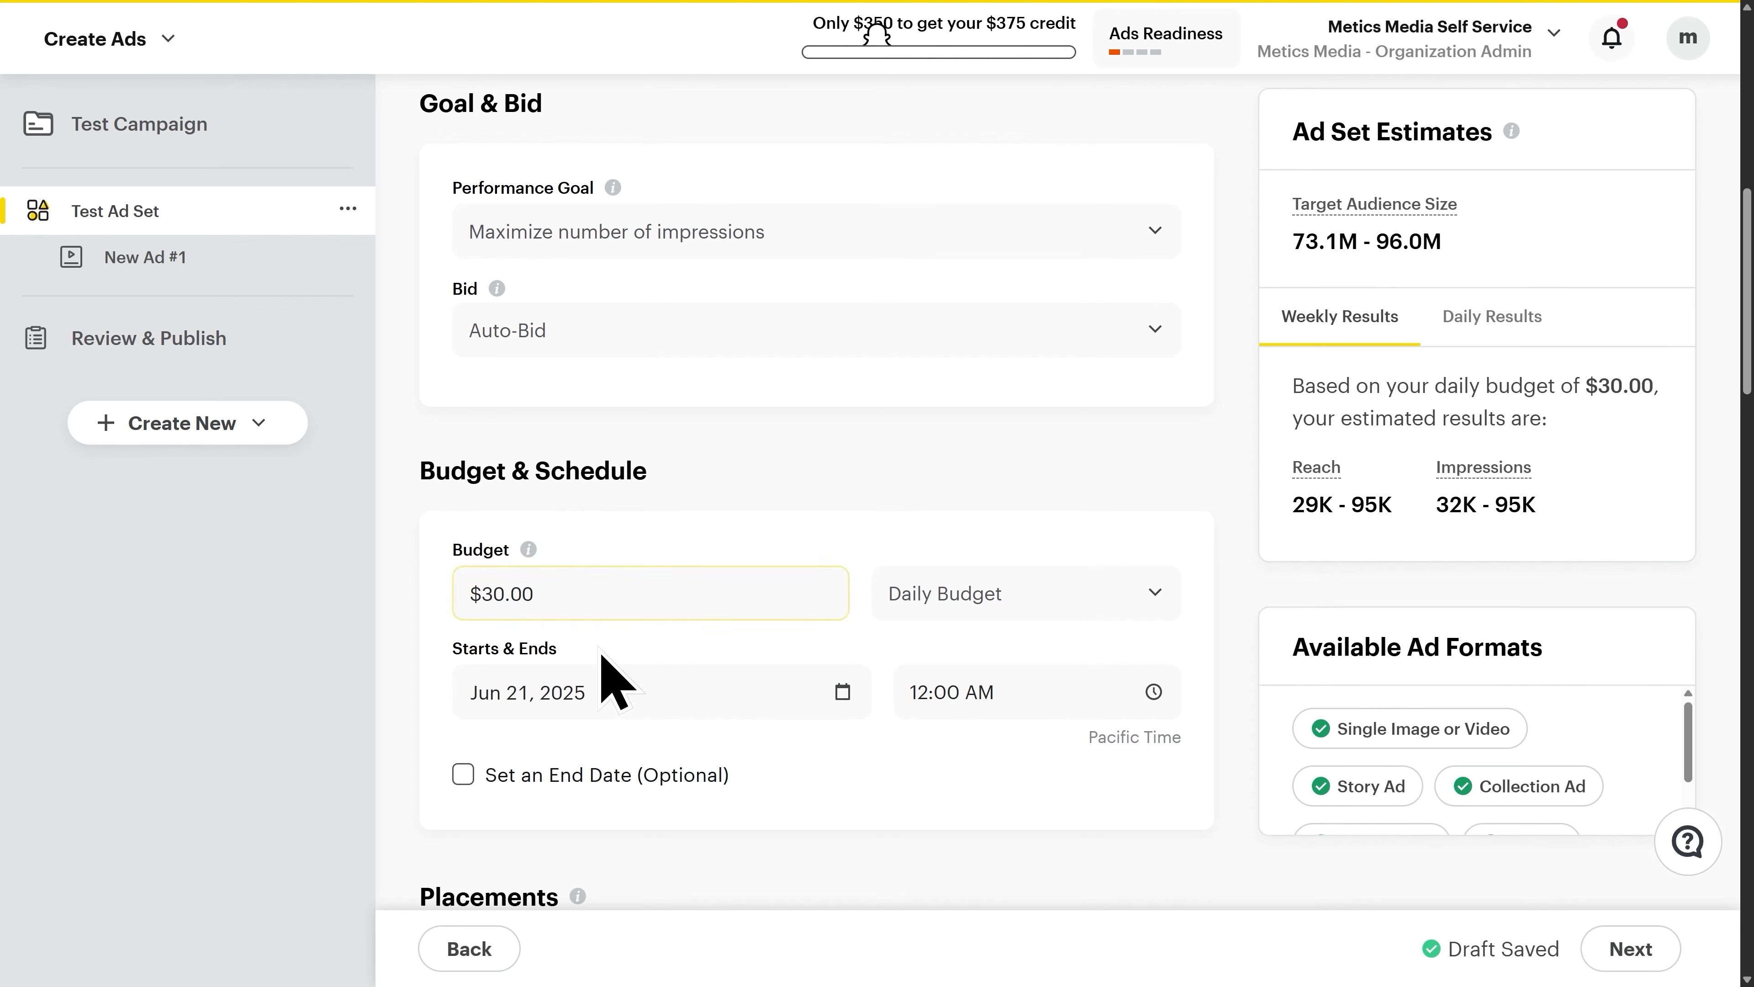
Step: Check the available start dates in the schedule's June 2025 calendar without changing the date
left_click(598, 690)
scroll(625, 718, "down", 2)
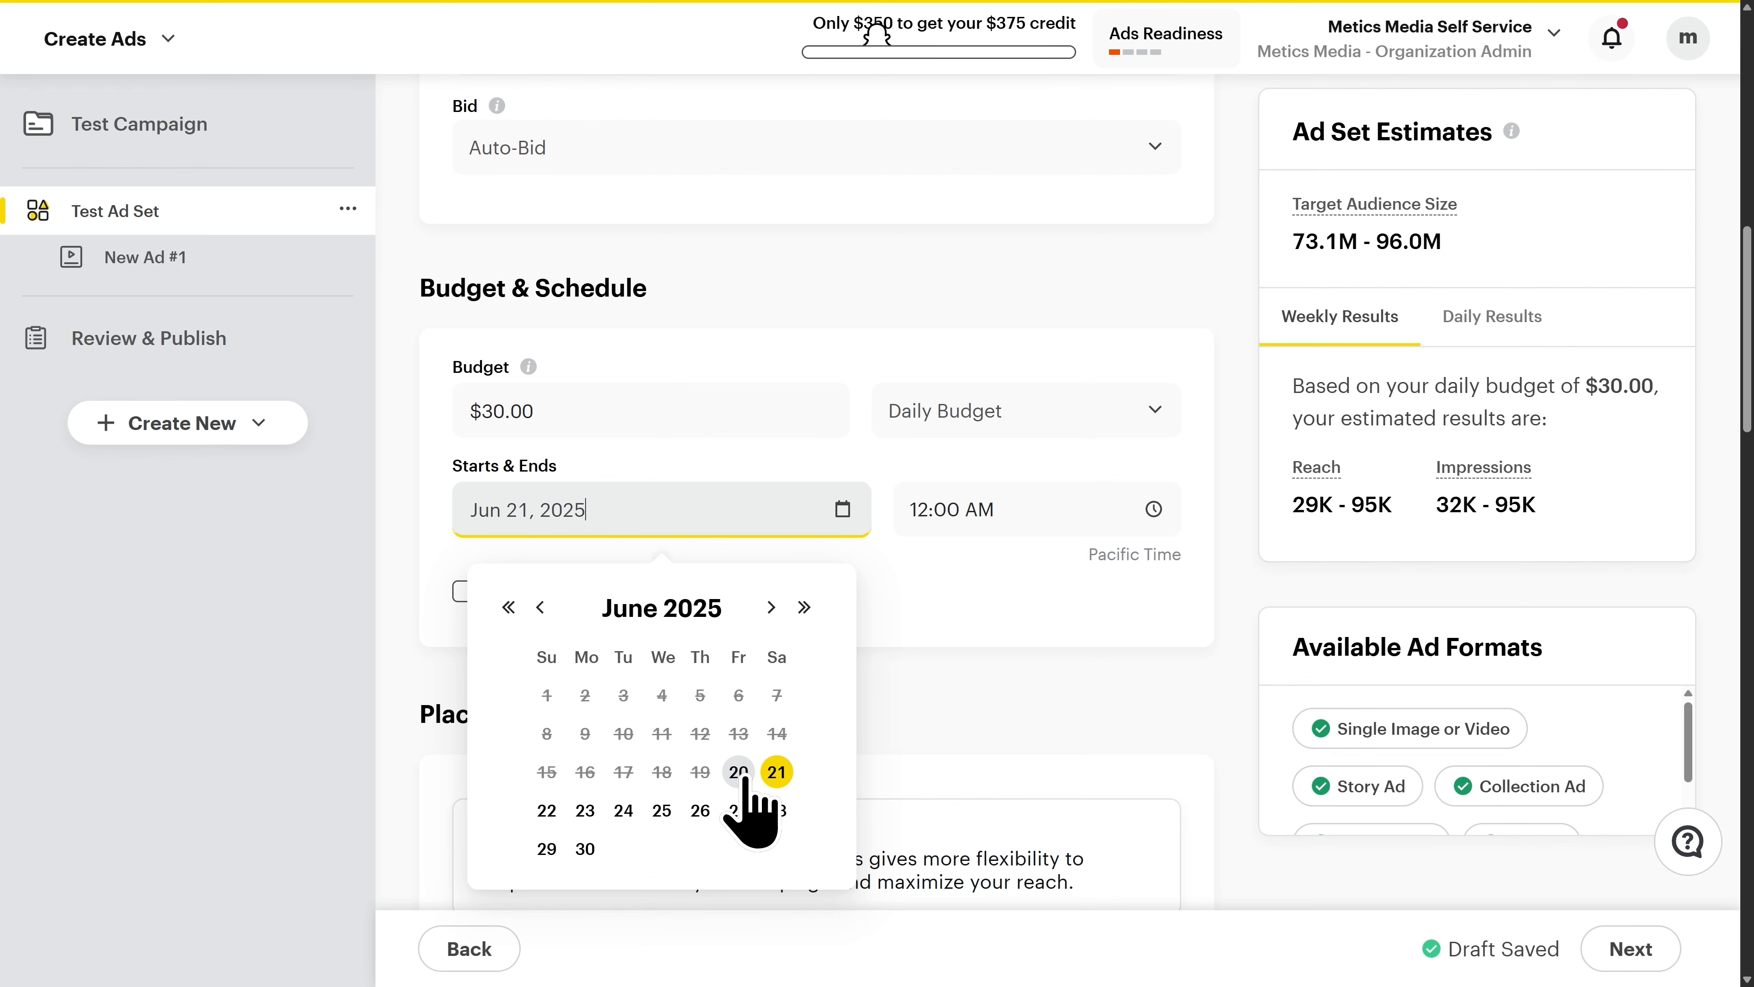
left_click(931, 709)
scroll(882, 732, "up", 3)
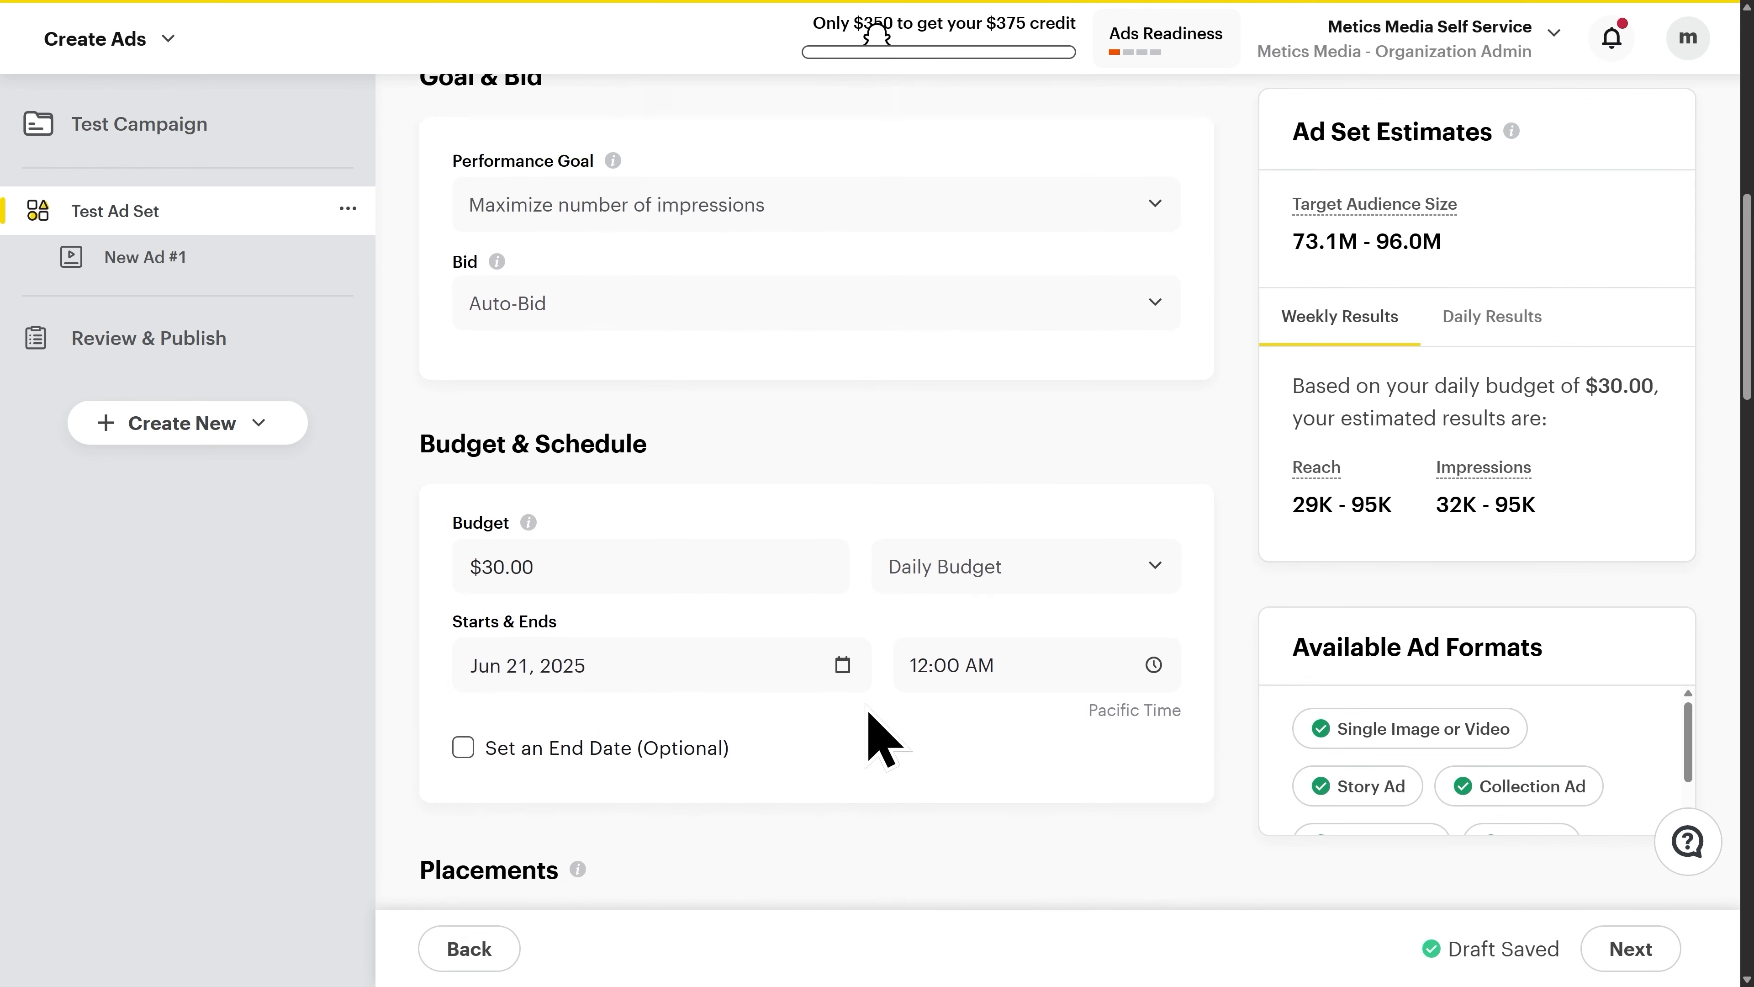
scroll(838, 739, "down", 1)
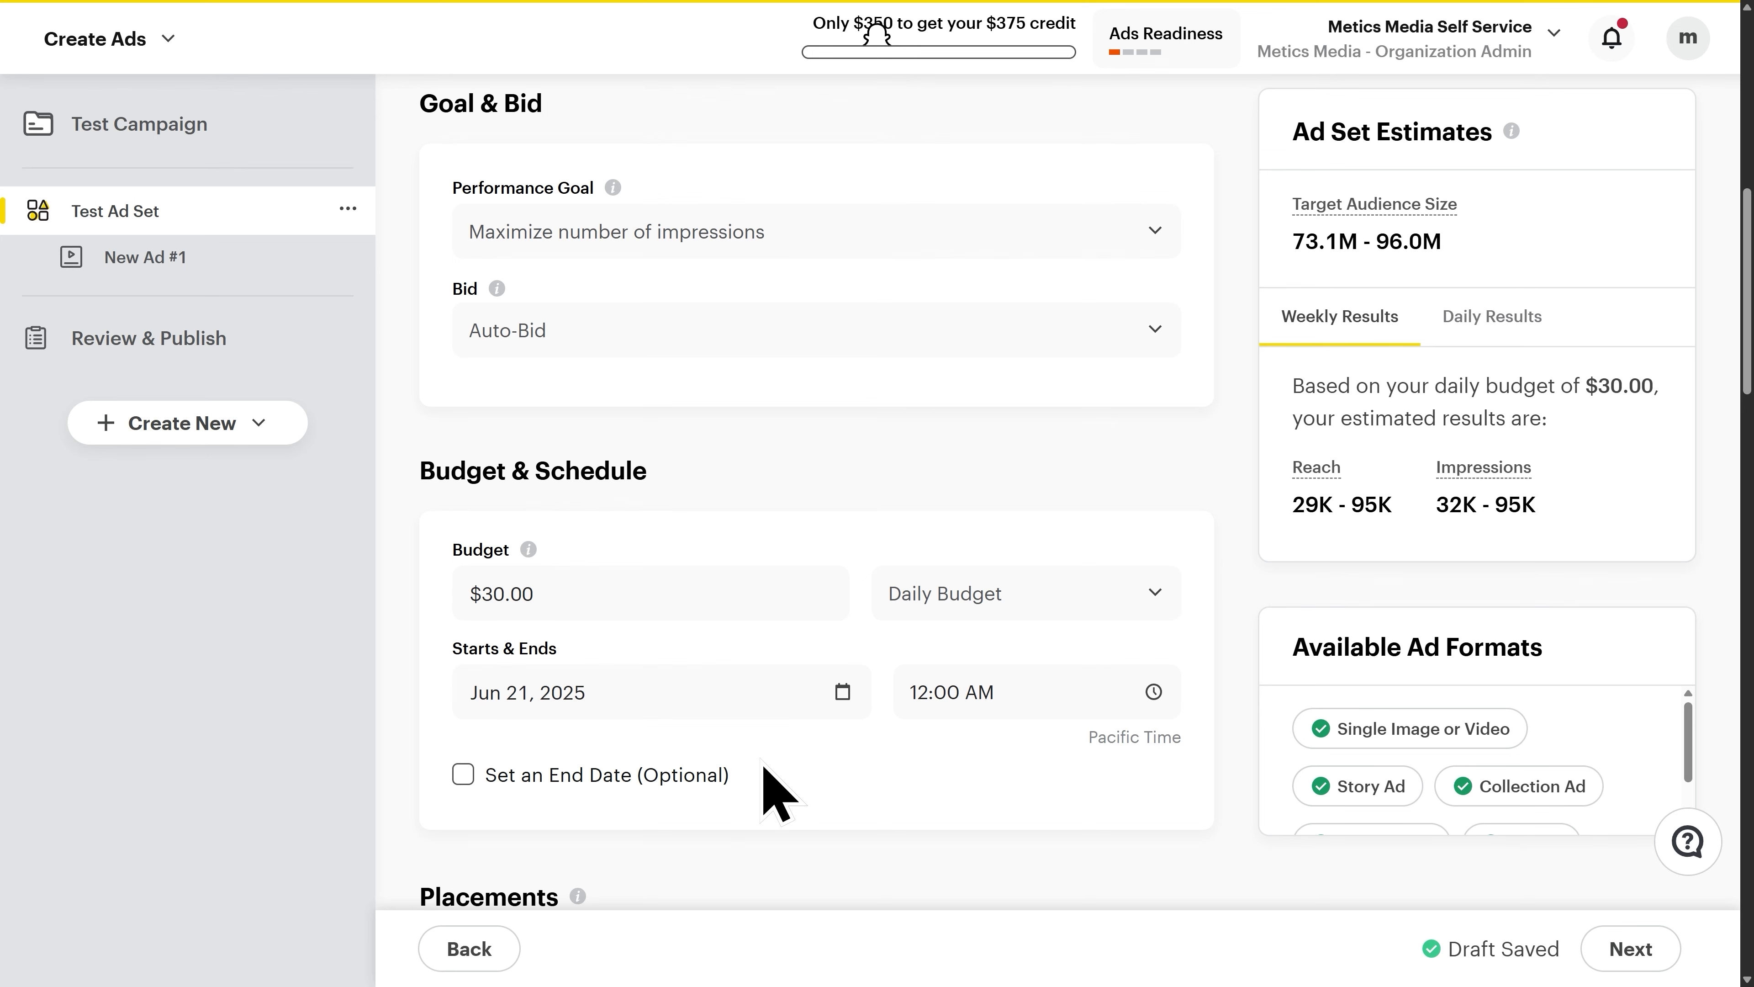
Step: Switch the placement option to Edit Placement and review the individual content placements
scroll(764, 768, "down", 5)
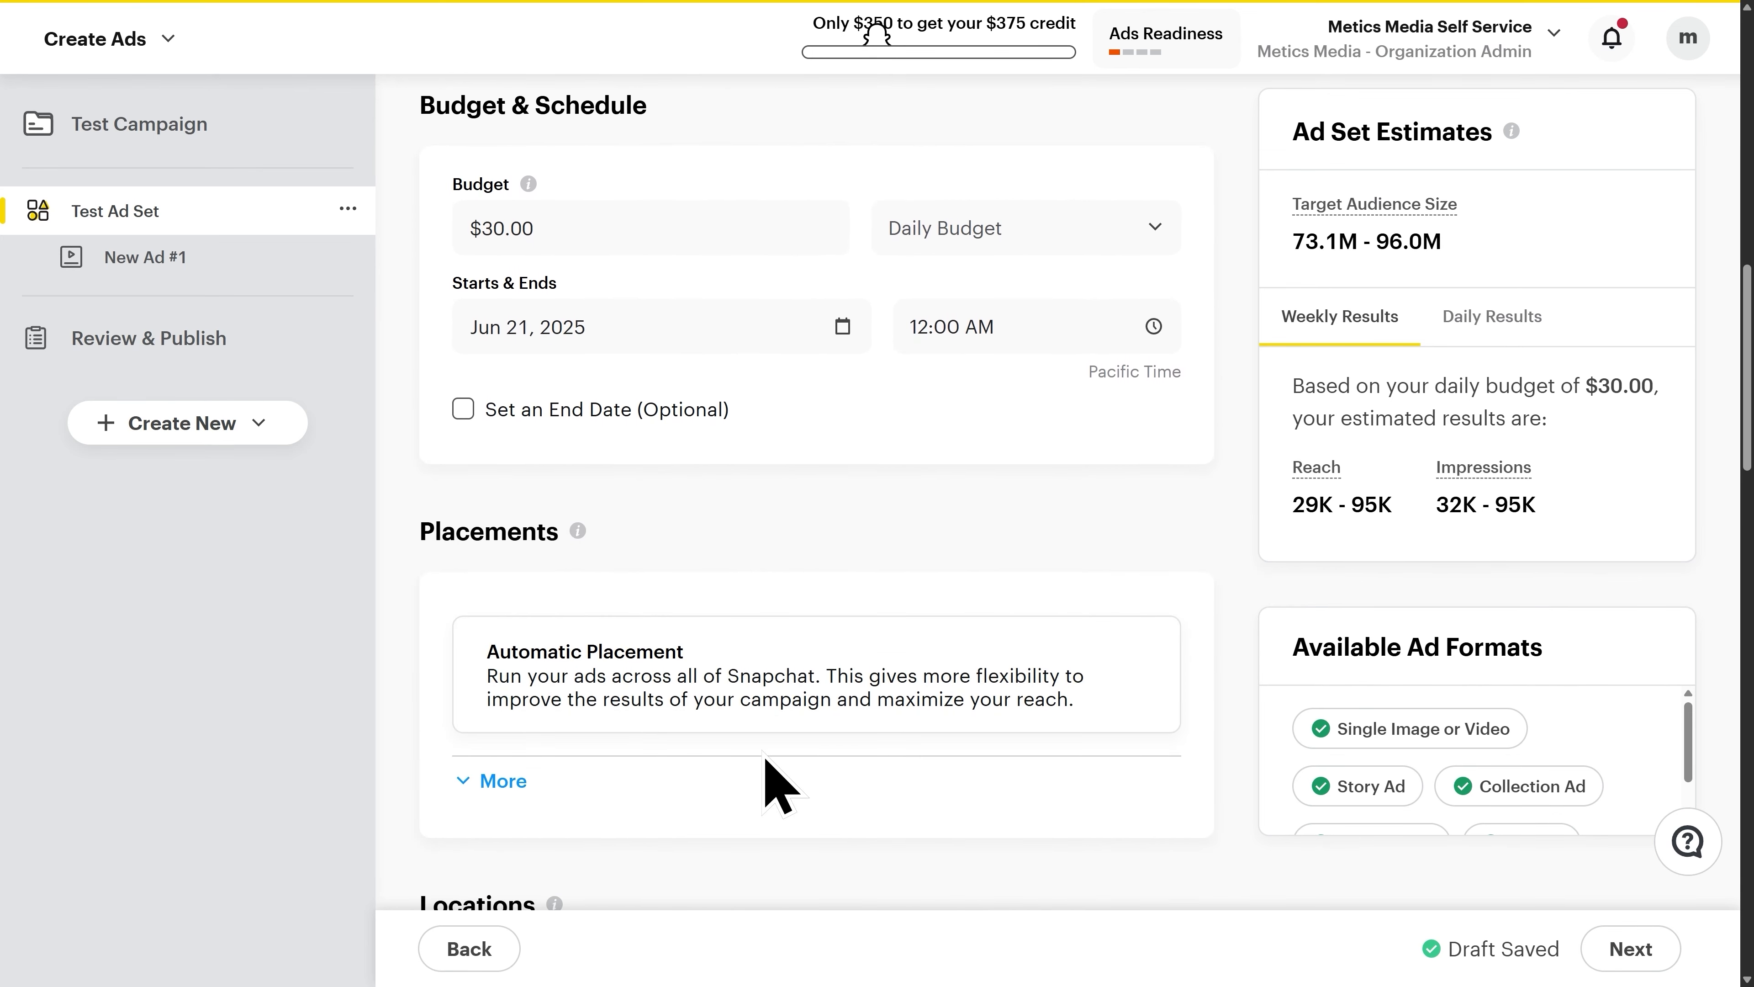
left_click(757, 663)
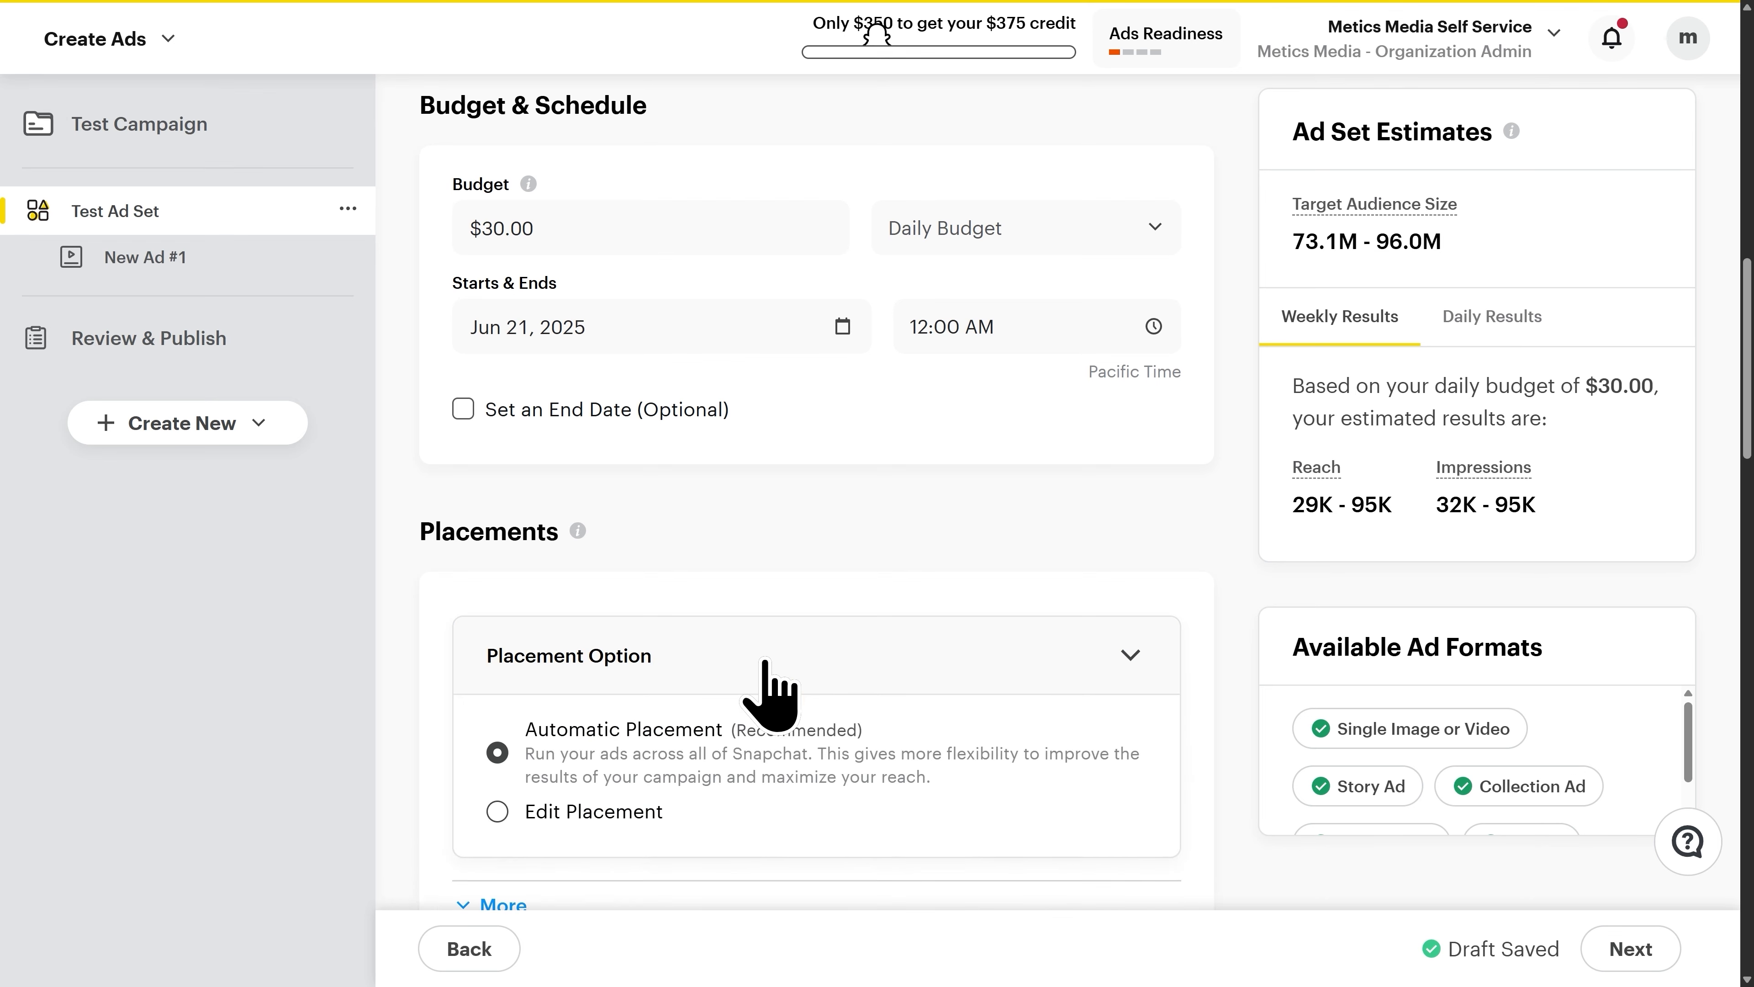
left_click(608, 814)
scroll(615, 830, "down", 6)
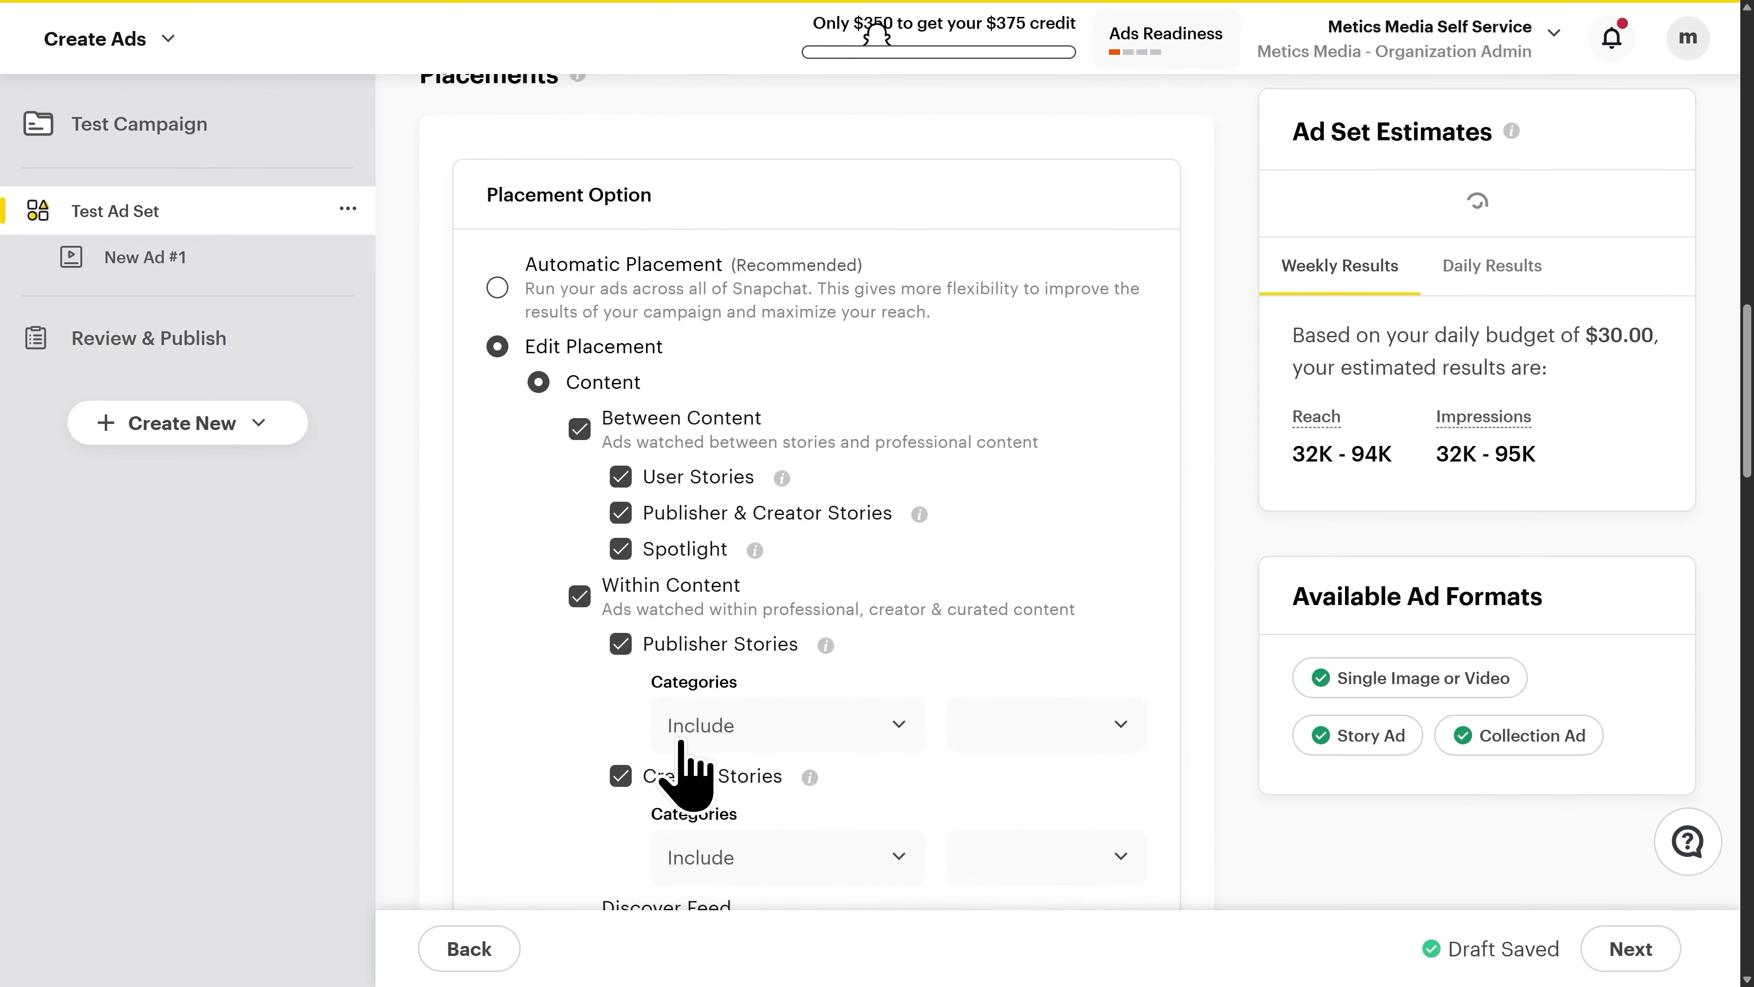
scroll(725, 739, "down", 1)
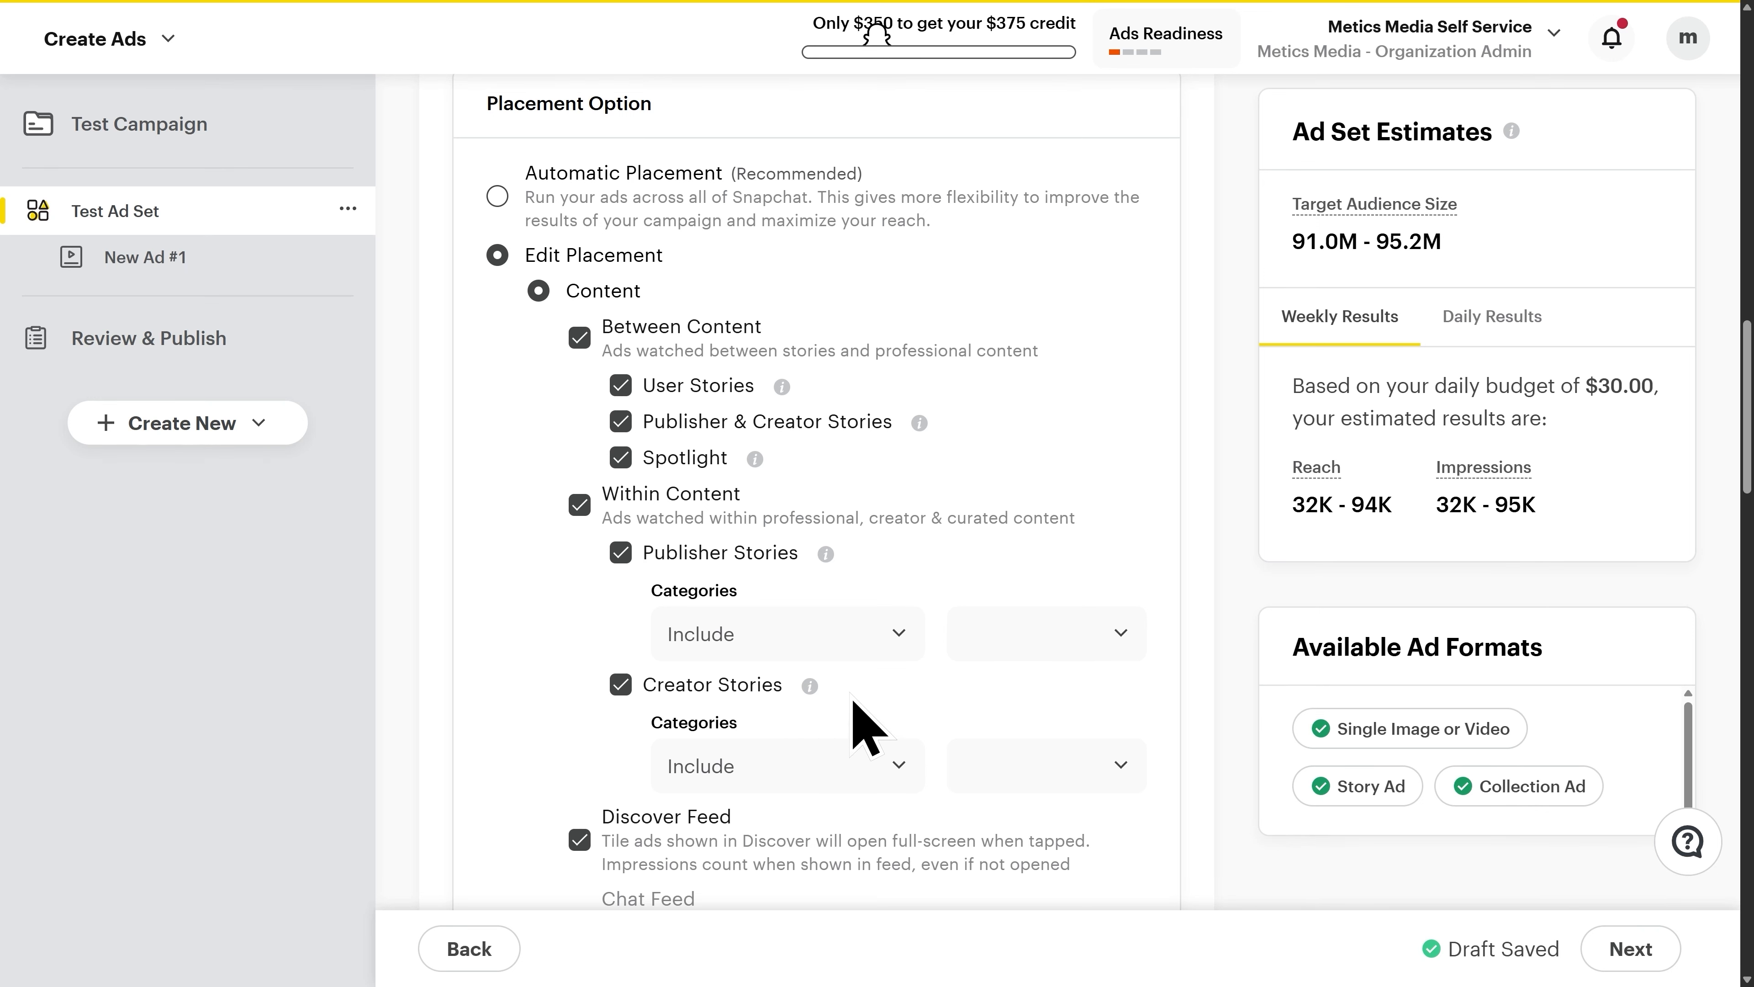
Step: Set the placement option back to Automatic Placement and collapse the placement settings
scroll(863, 736, "up", 2)
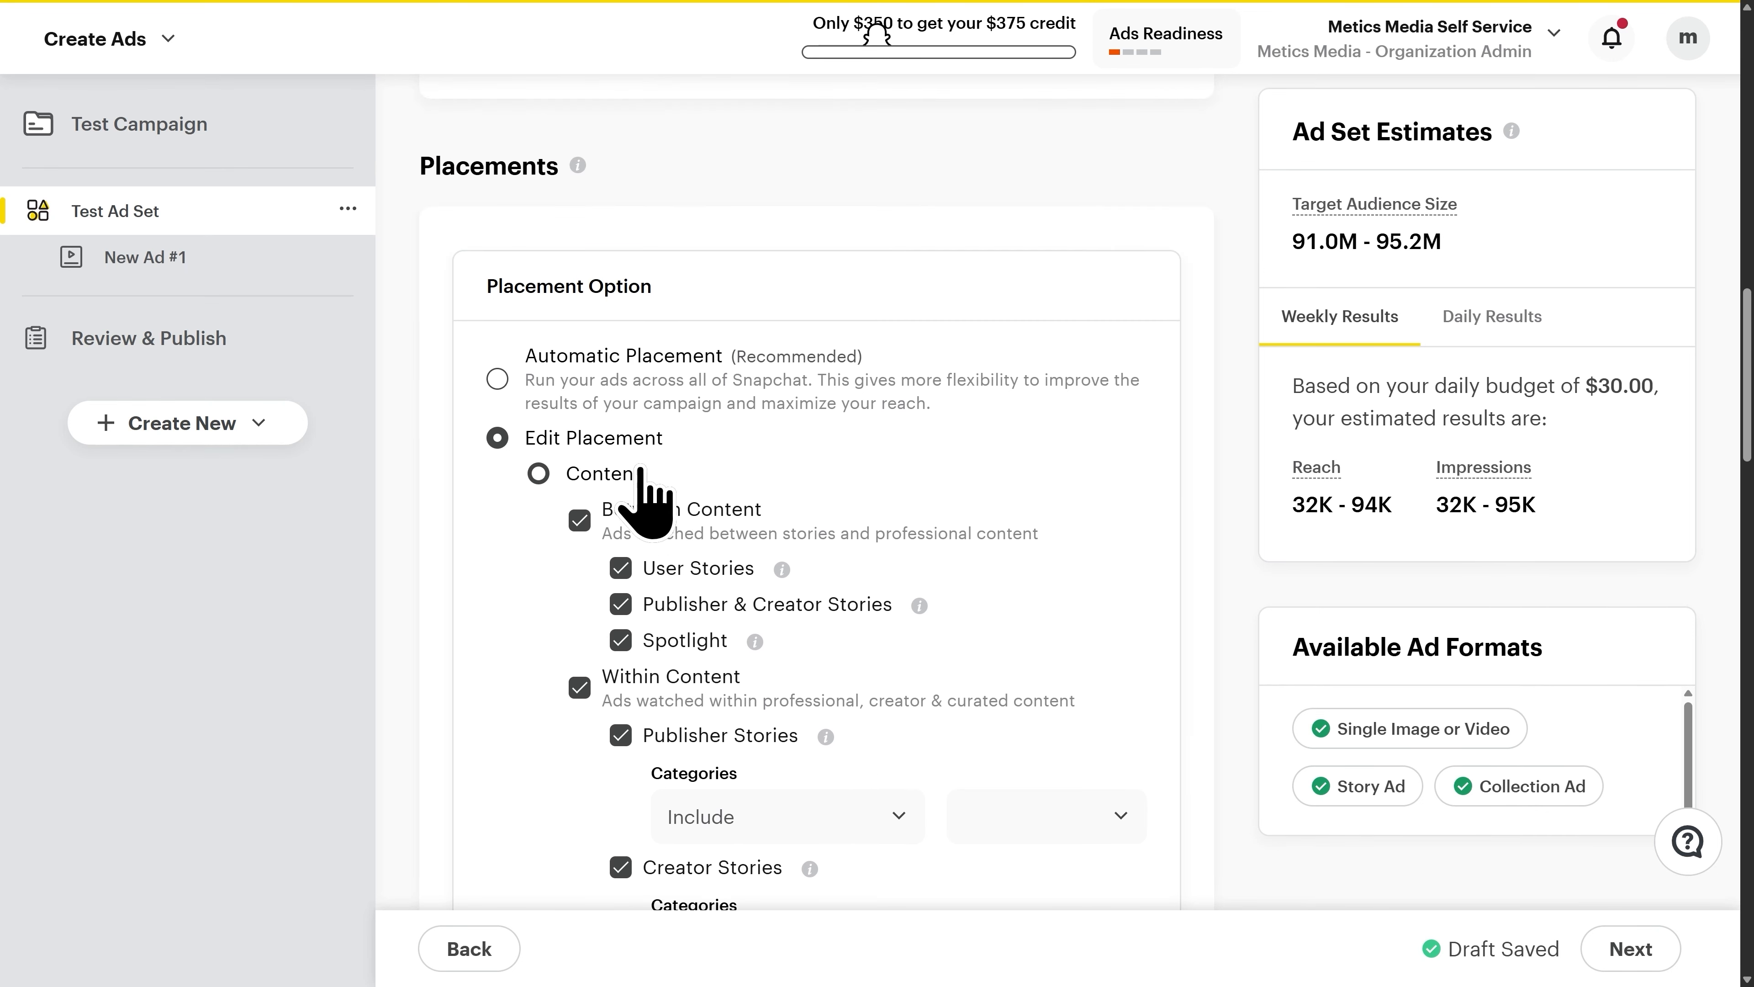
left_click(581, 384)
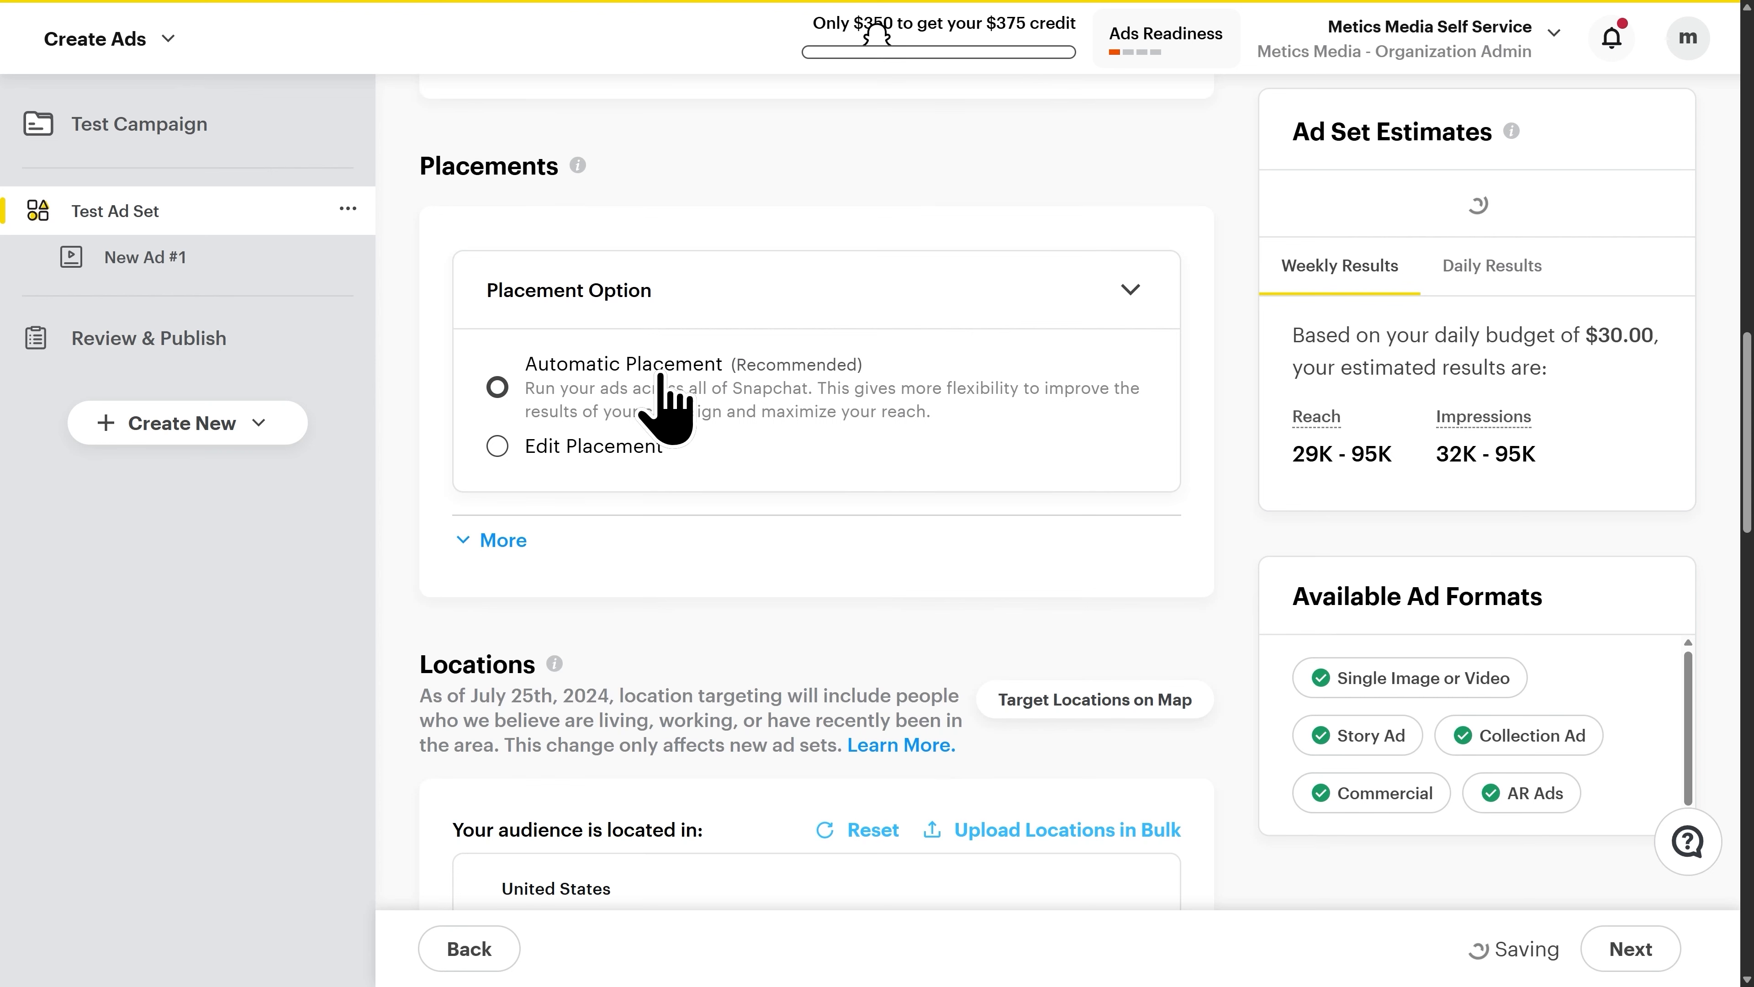
left_click(1106, 293)
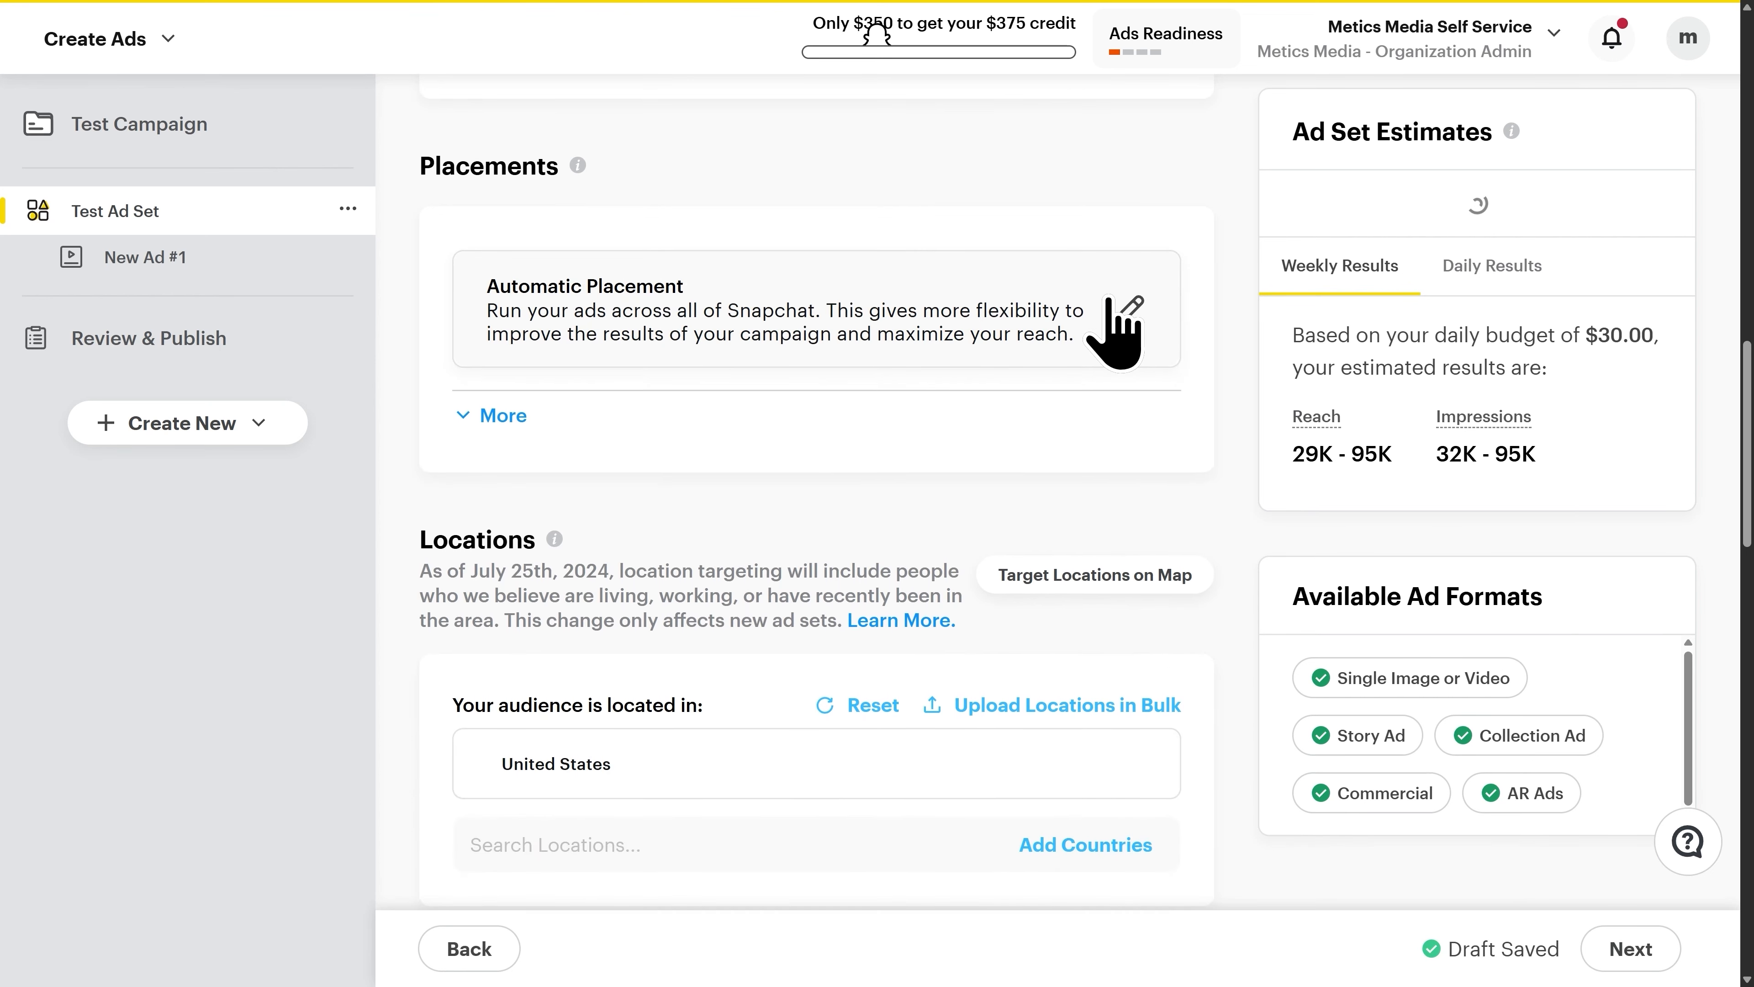
Step: Add the country Canada to the audience locations alongside United States
scroll(767, 526, "down", 2)
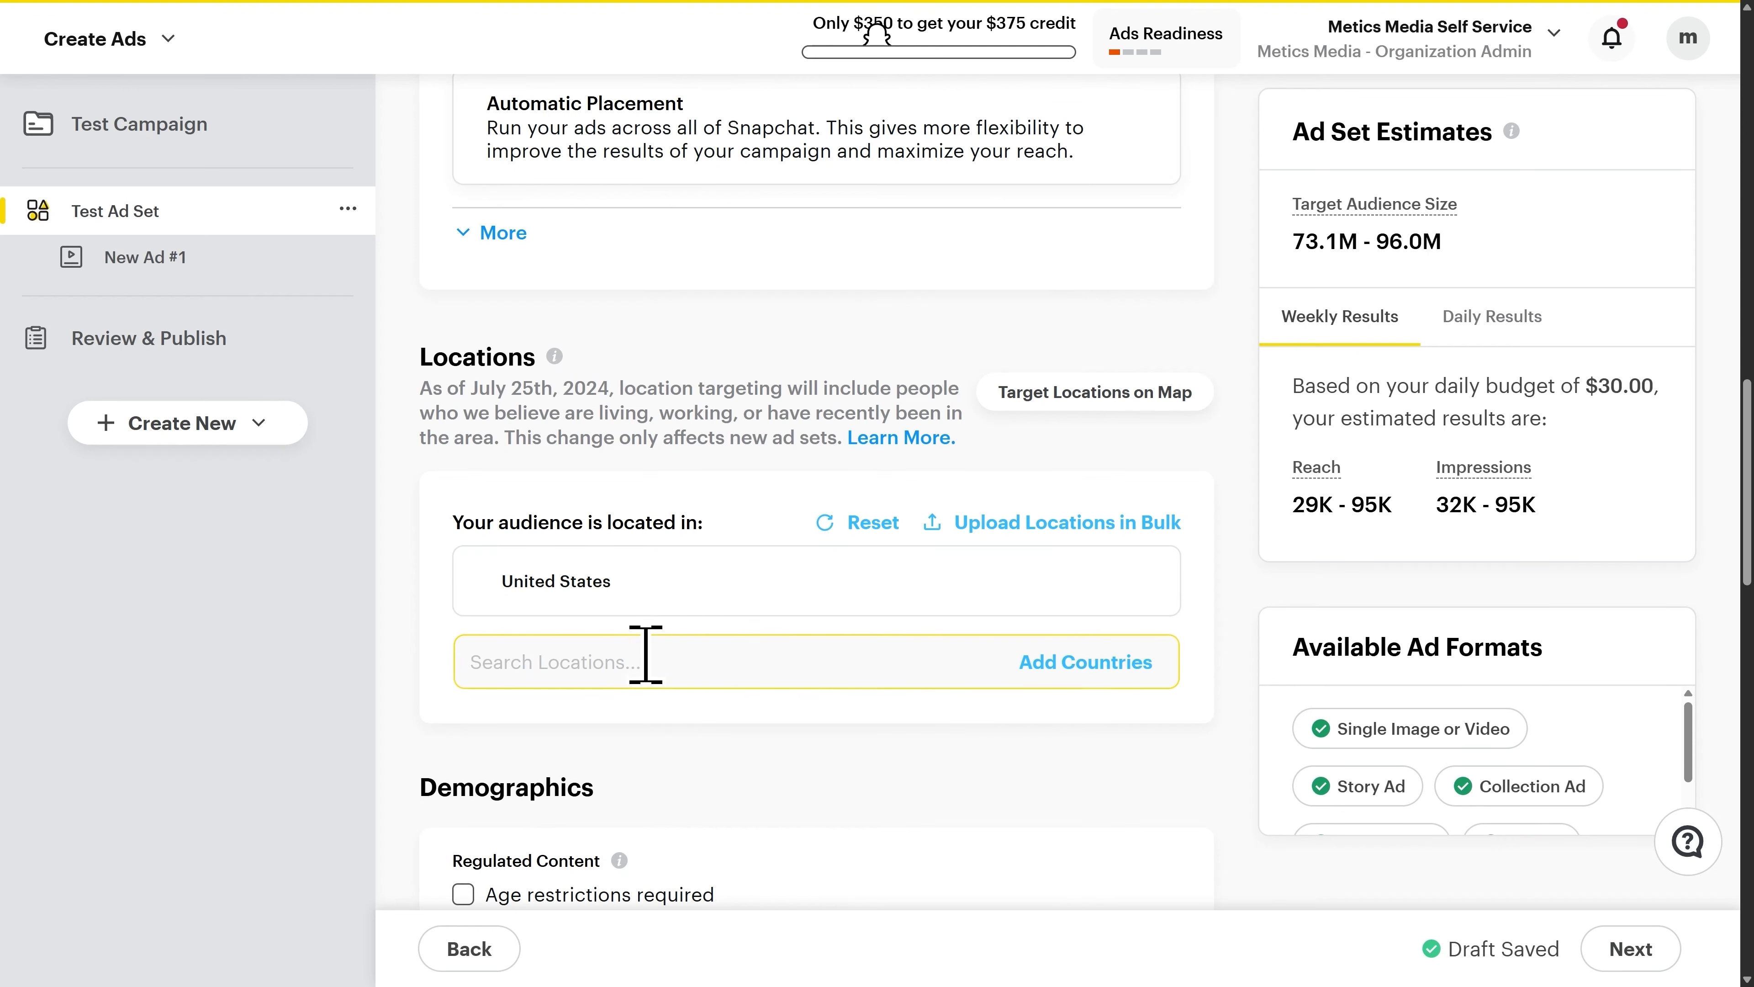
left_click(667, 664)
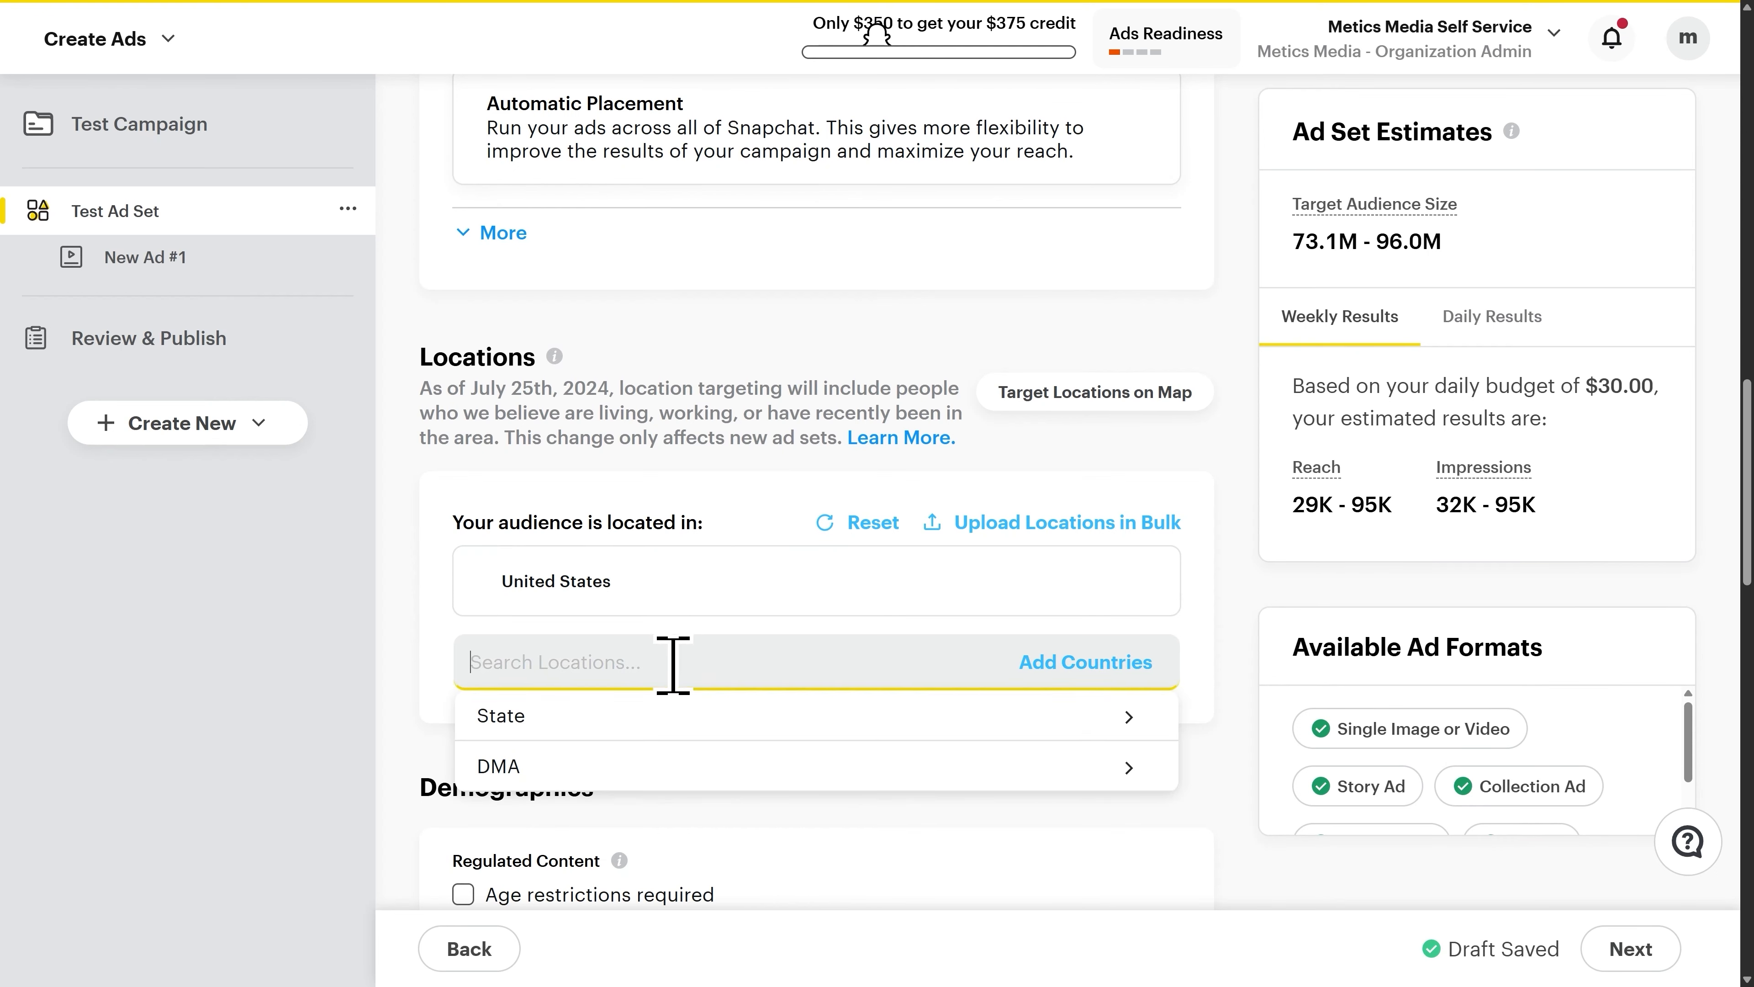
type("Canada")
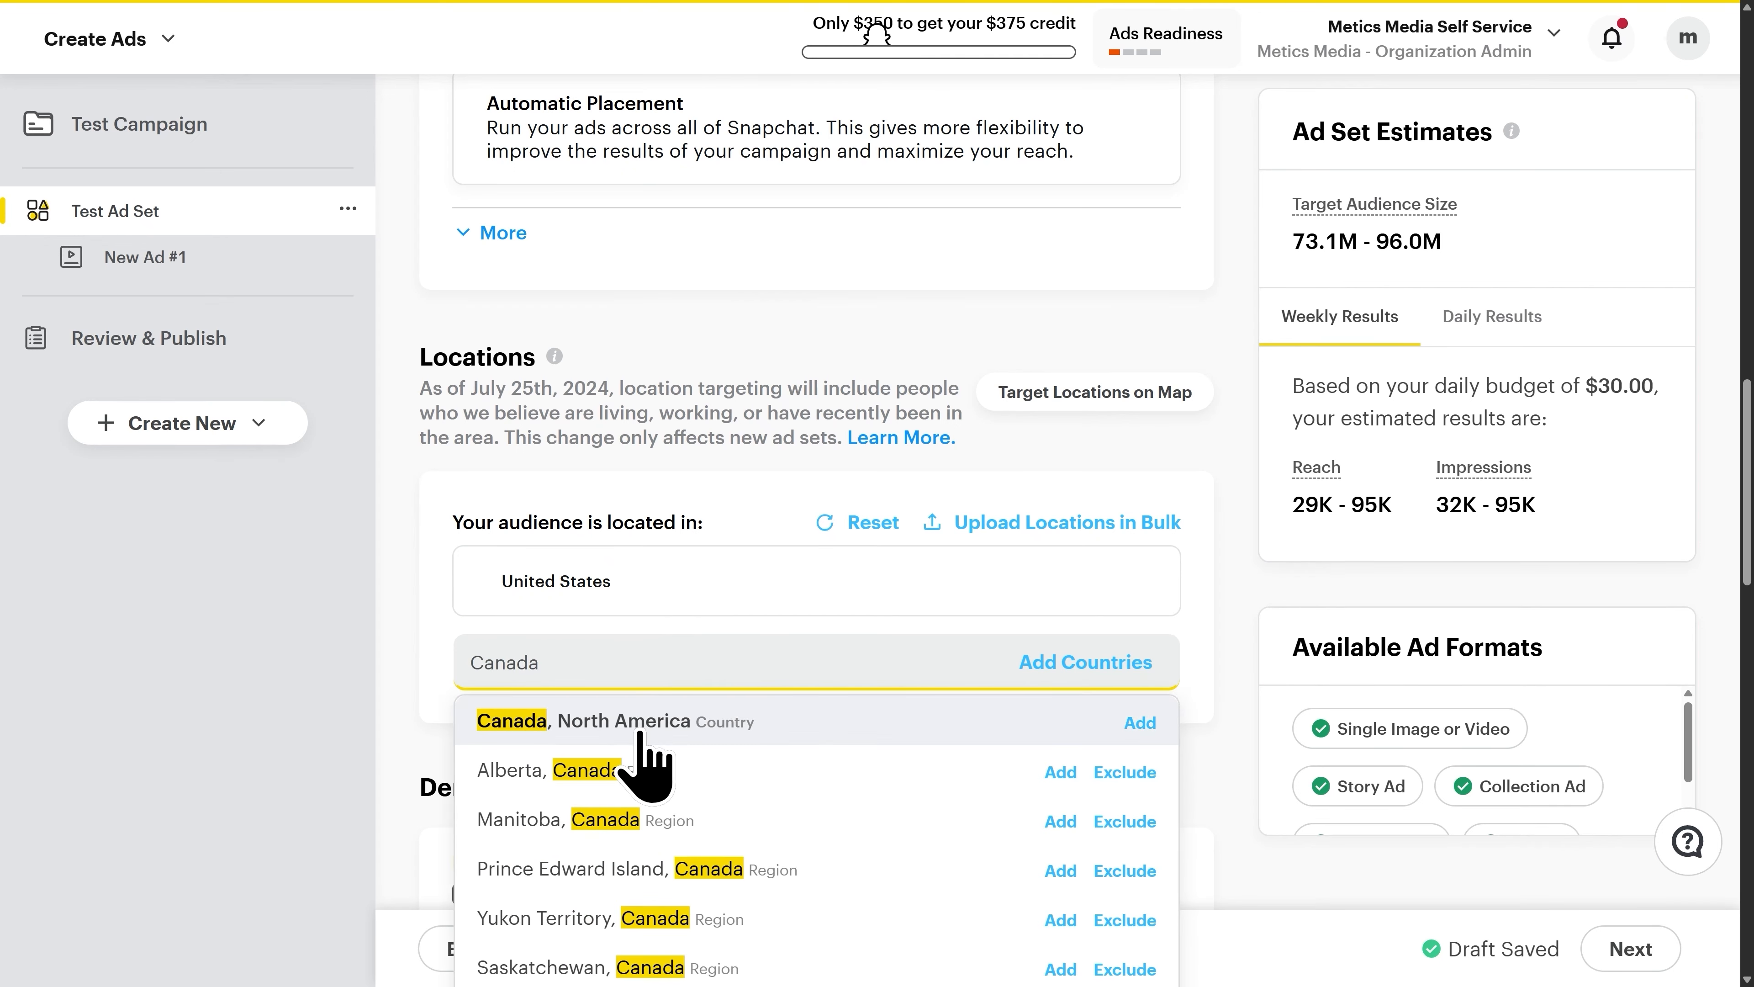
left_click(718, 731)
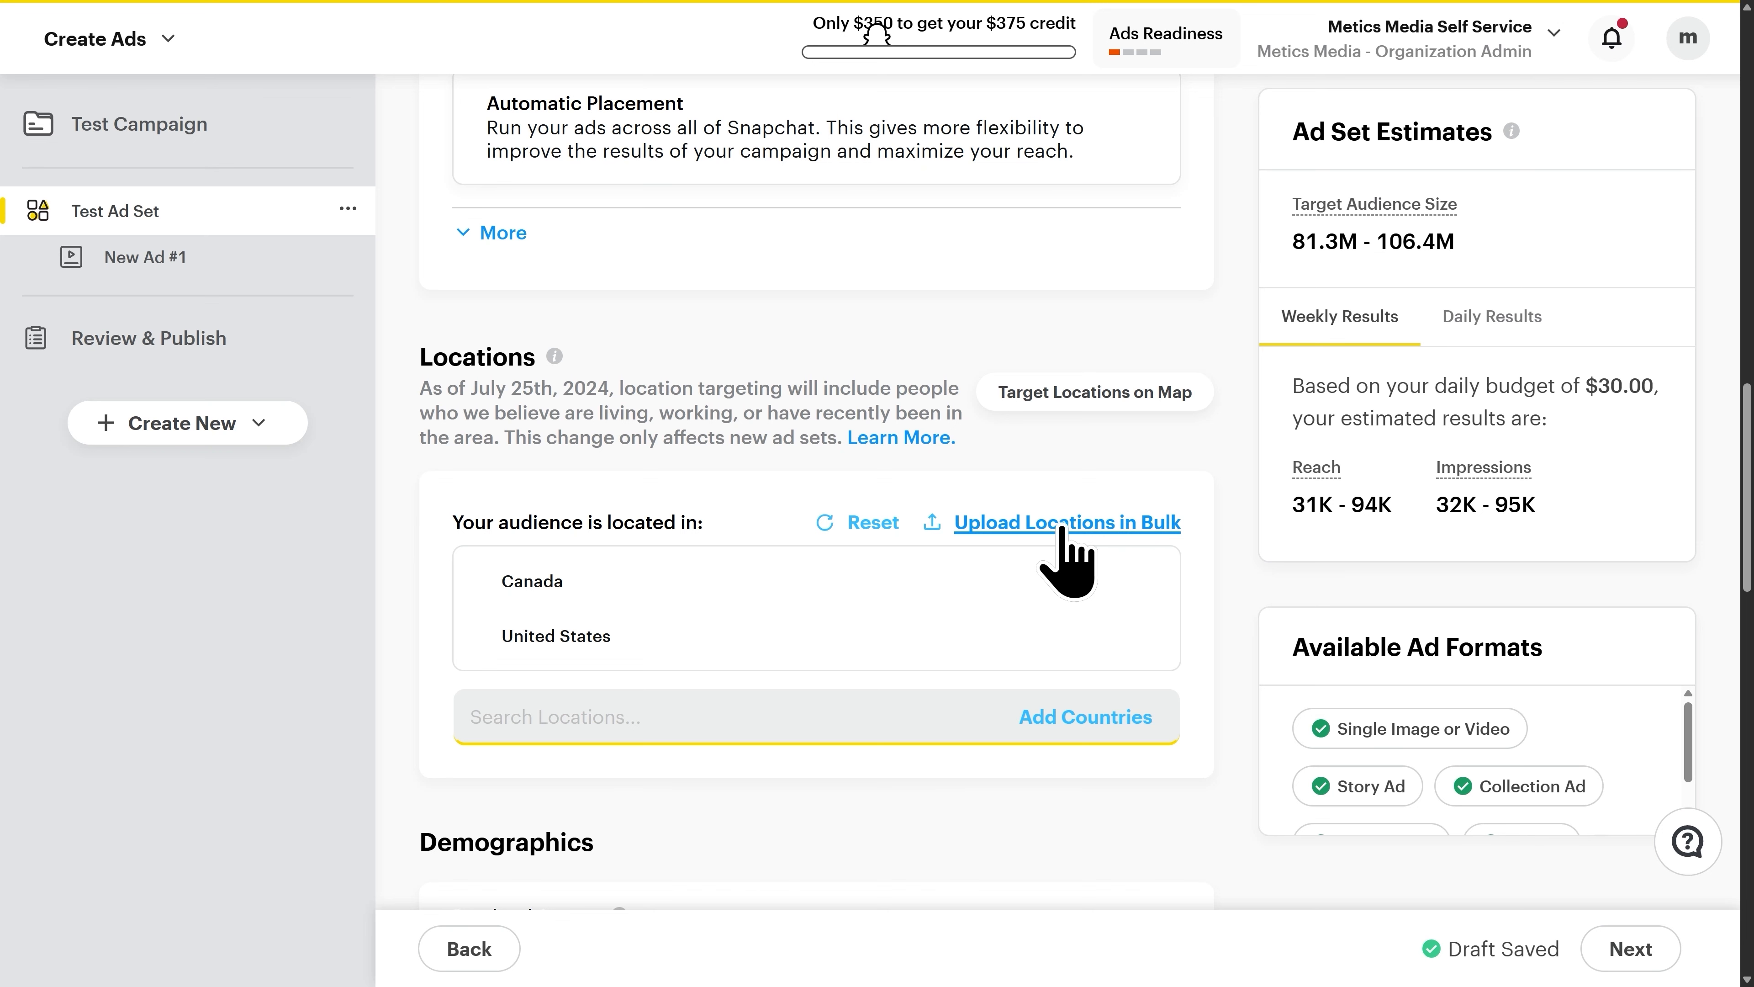
Step: Add English as the target language in the audience demographics
scroll(772, 619, "down", 6)
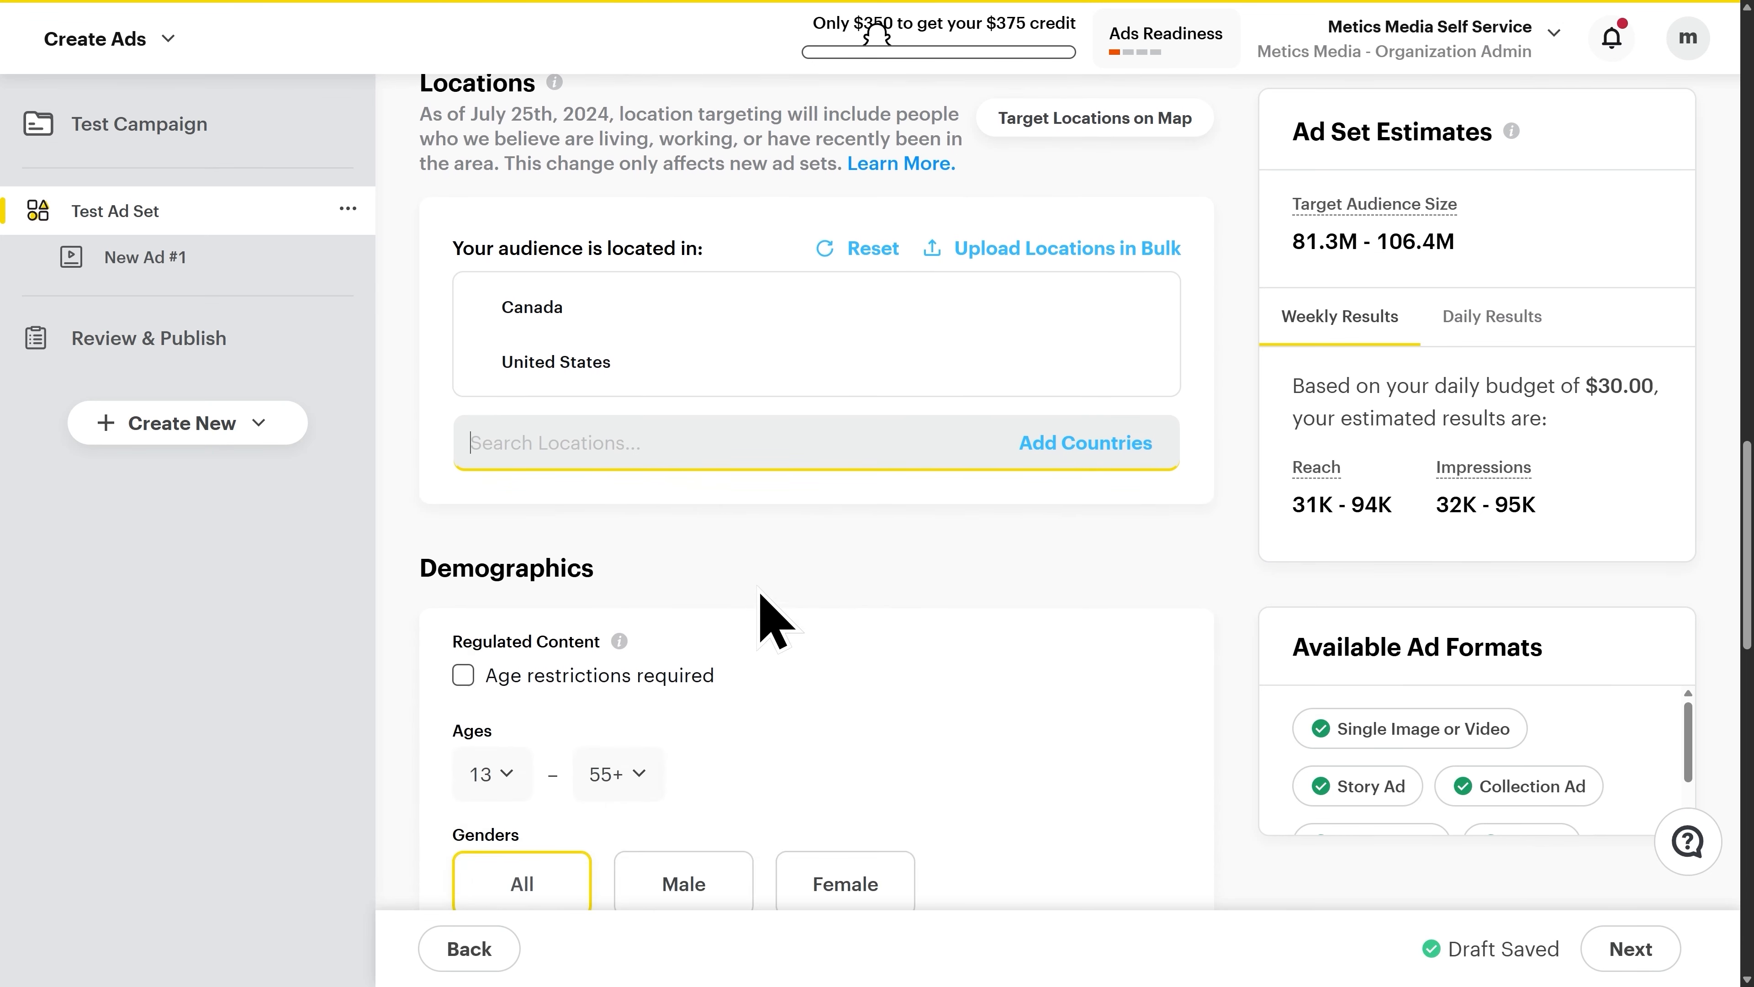
left_click(747, 553)
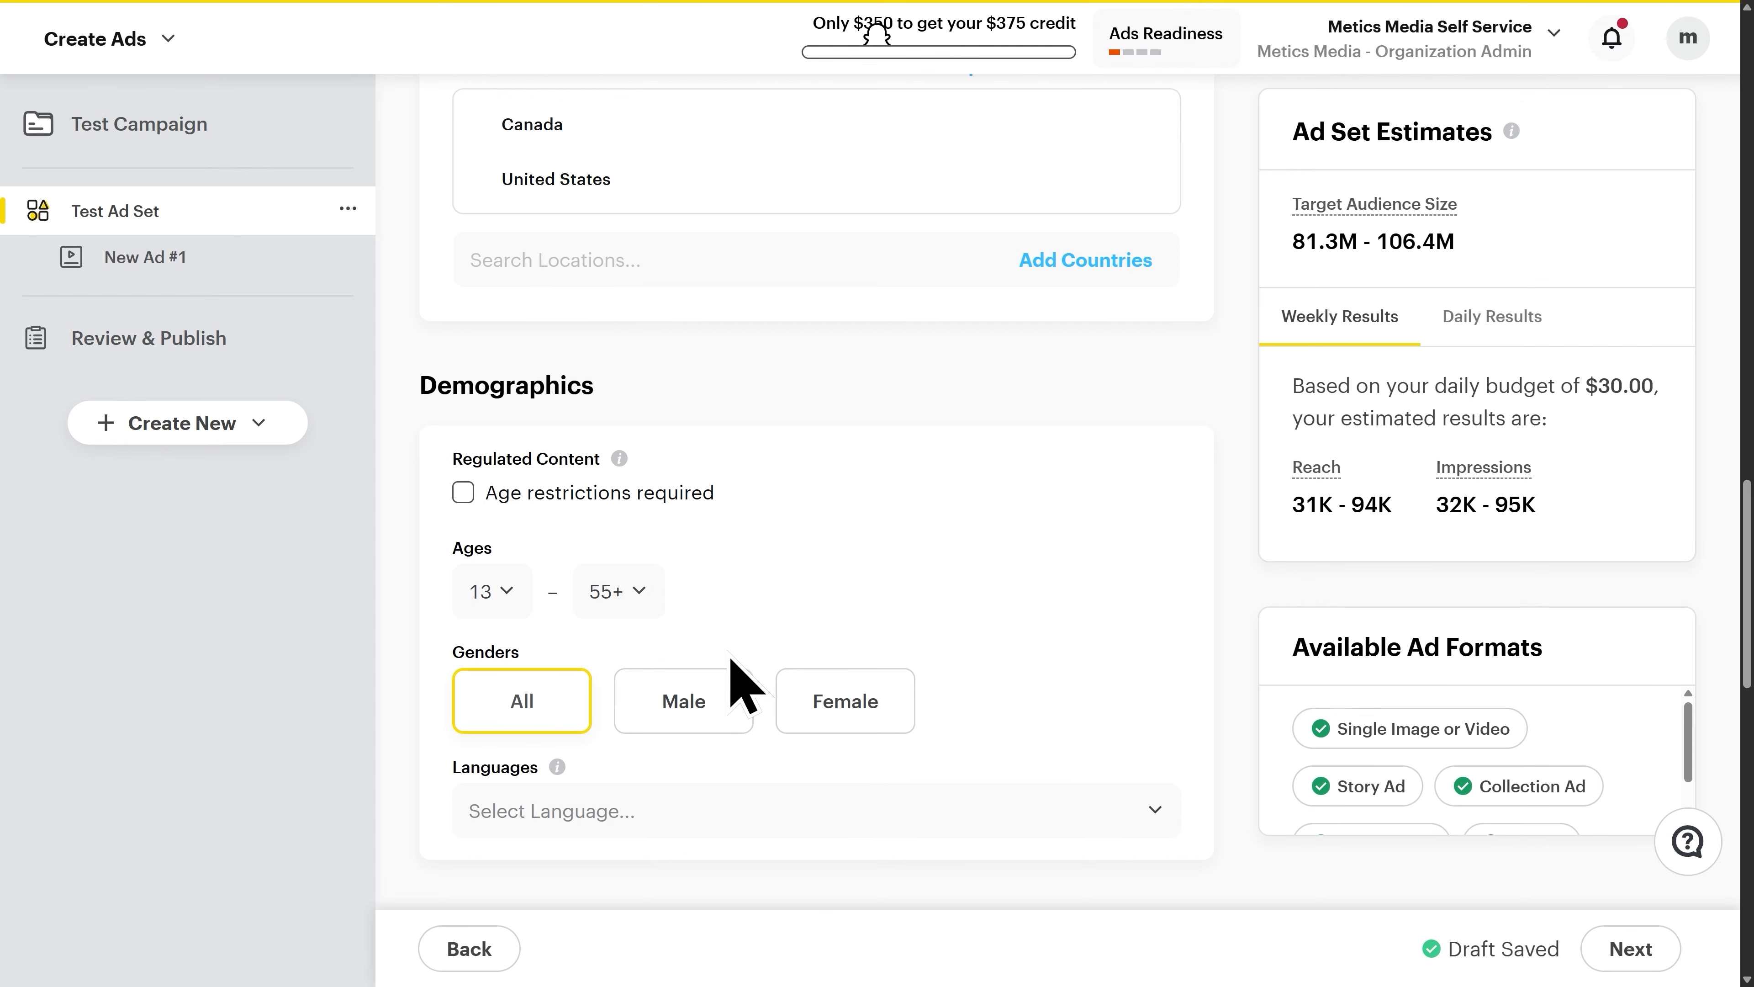
left_click(656, 805)
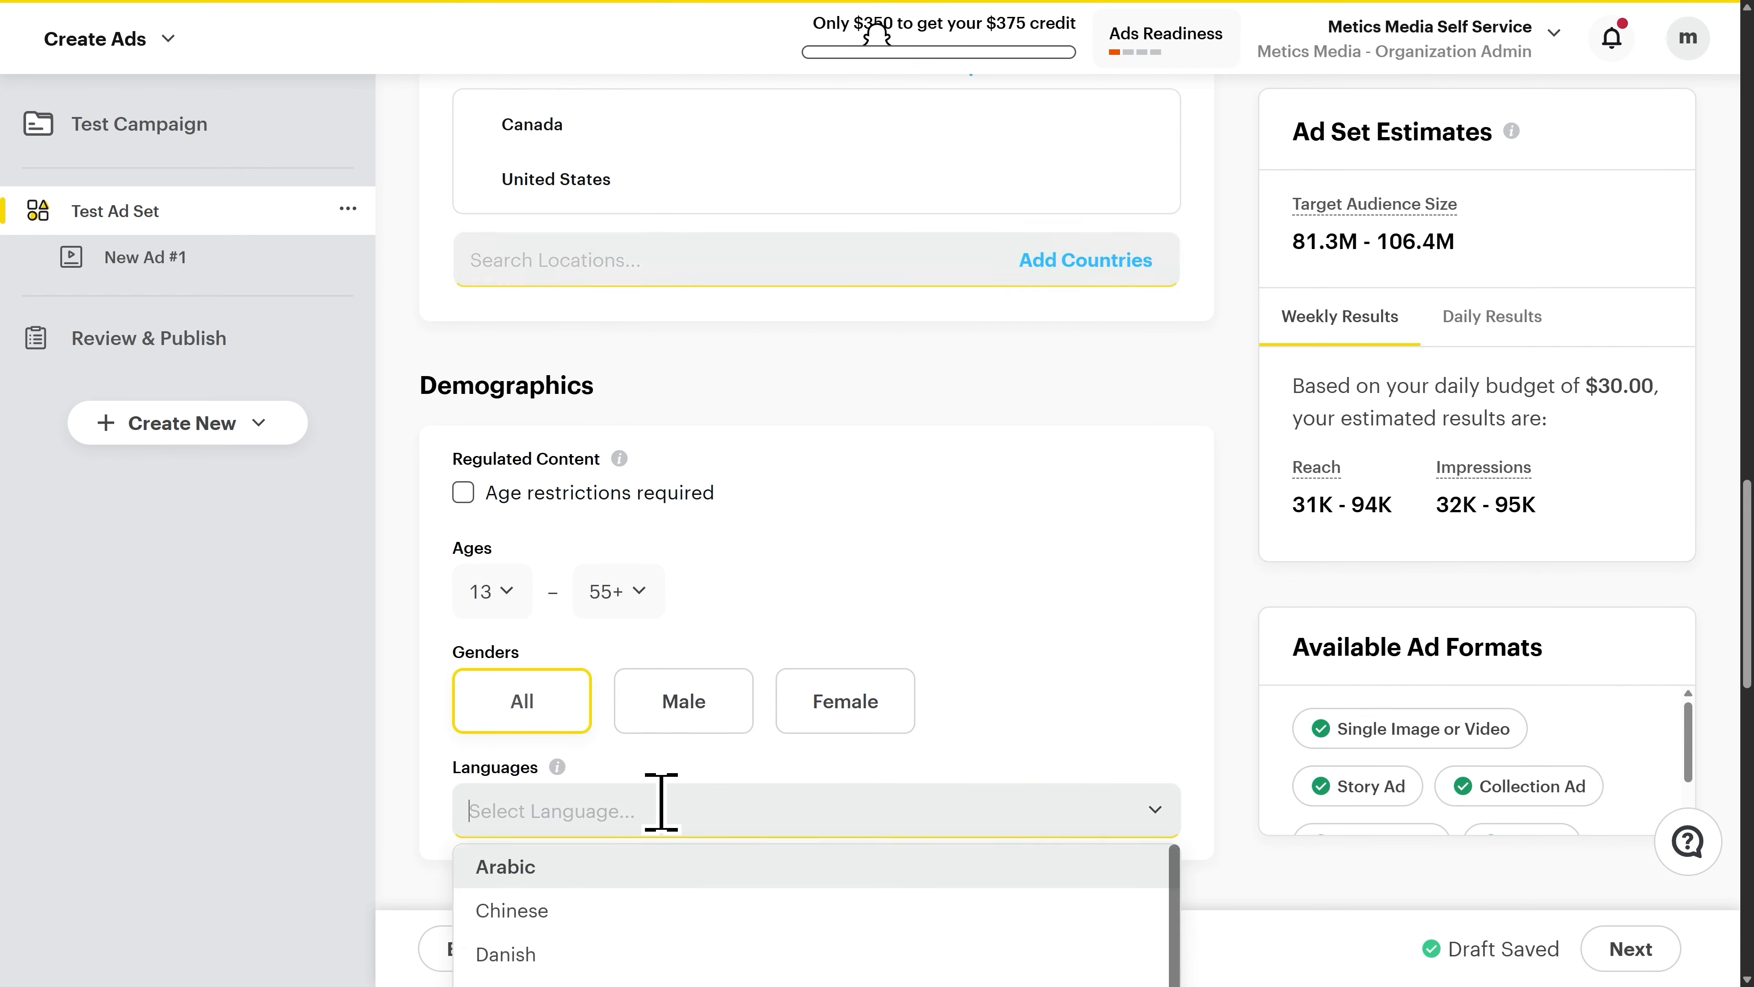
type("English")
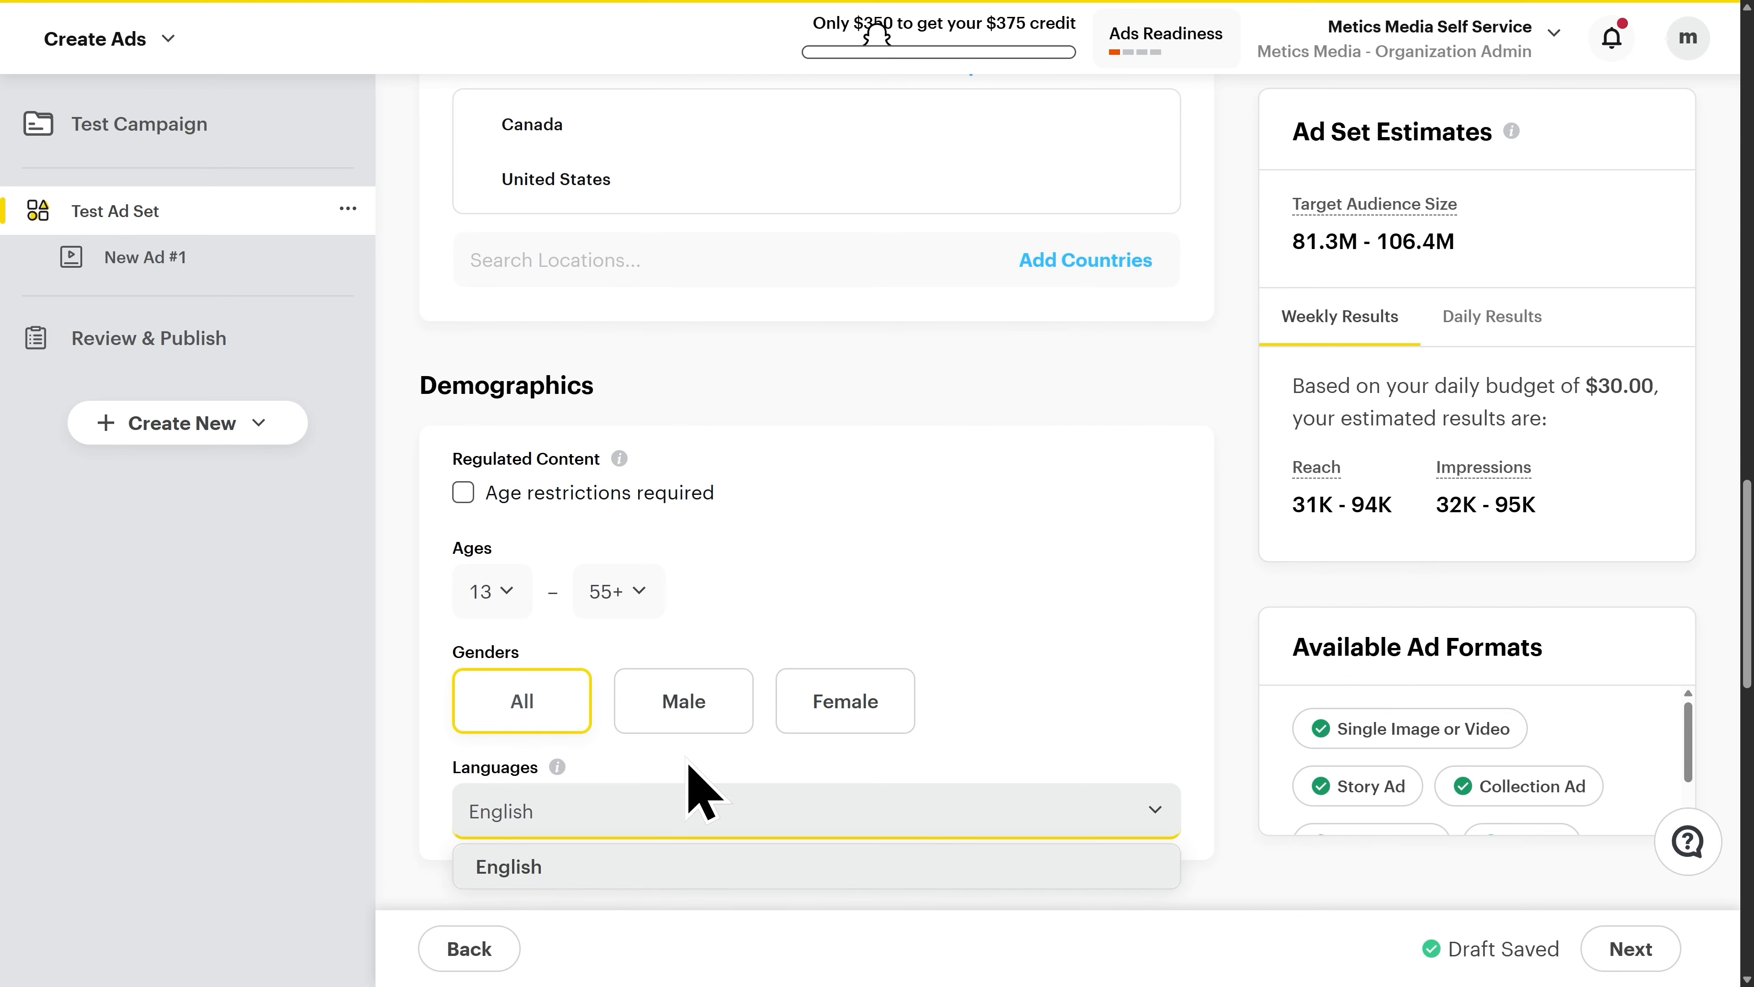
left_click(656, 872)
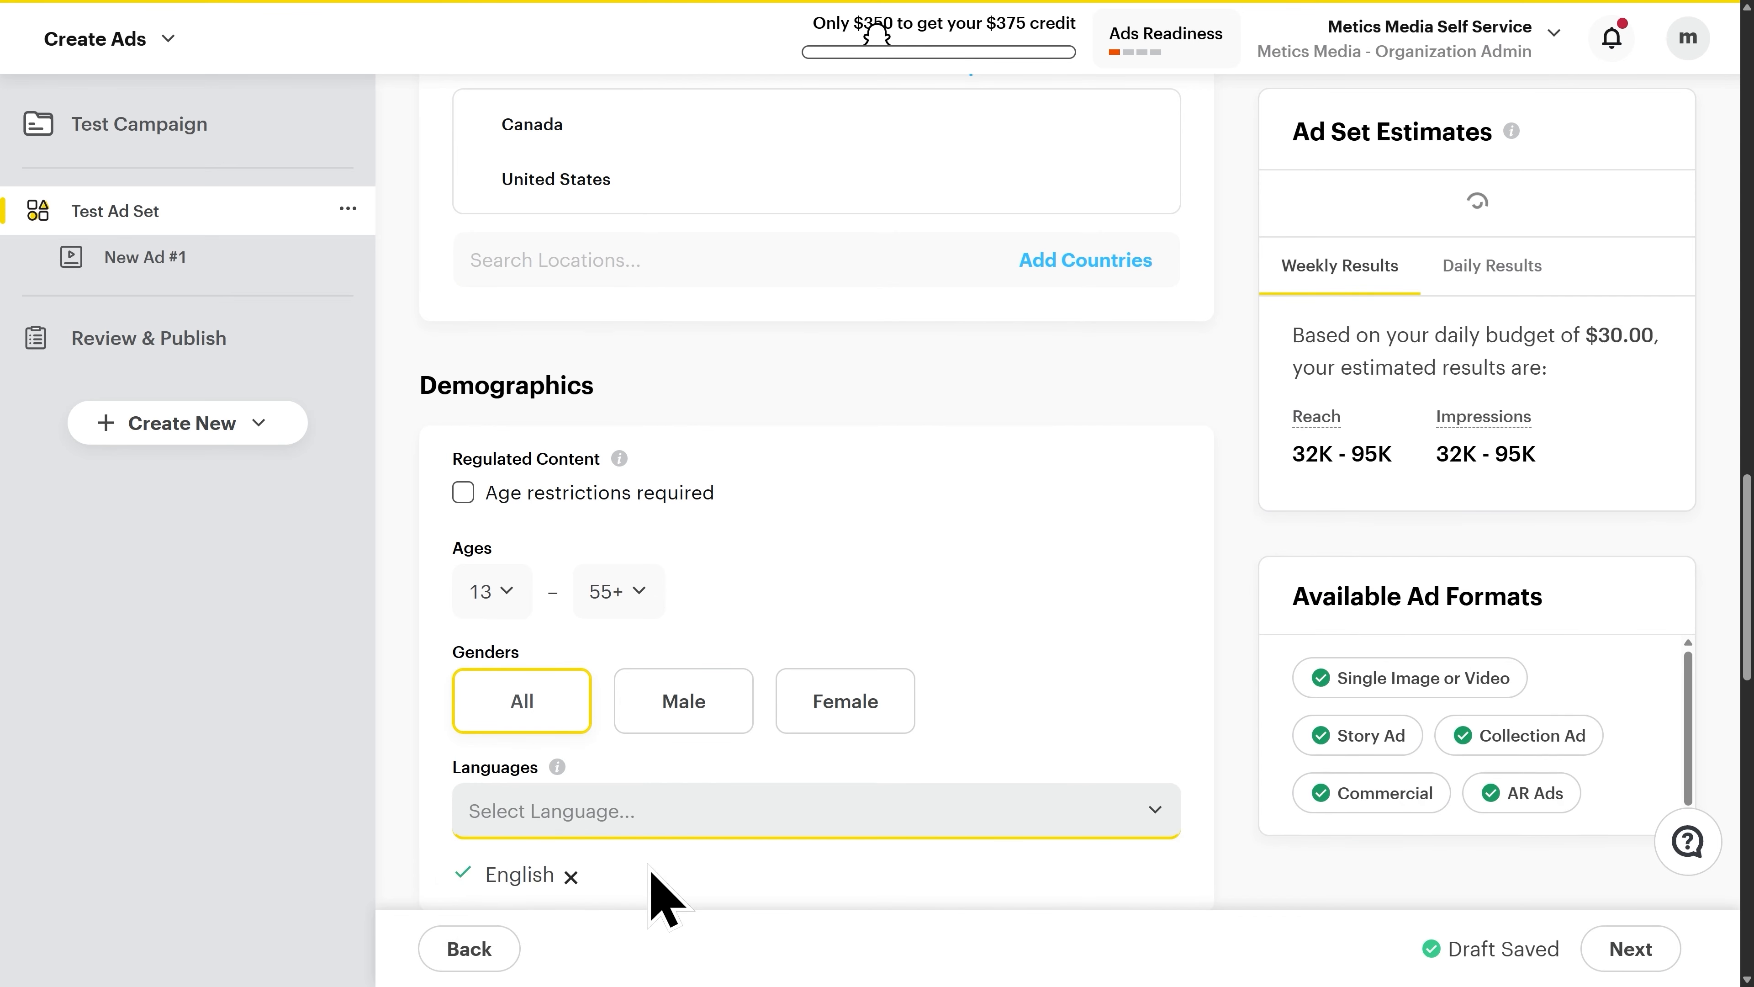
Step: Search the predefined audiences for "dog" and add Dog Lovers from Lifestyles > Pet & Animal Lovers to the ad set
scroll(652, 874, "down", 8)
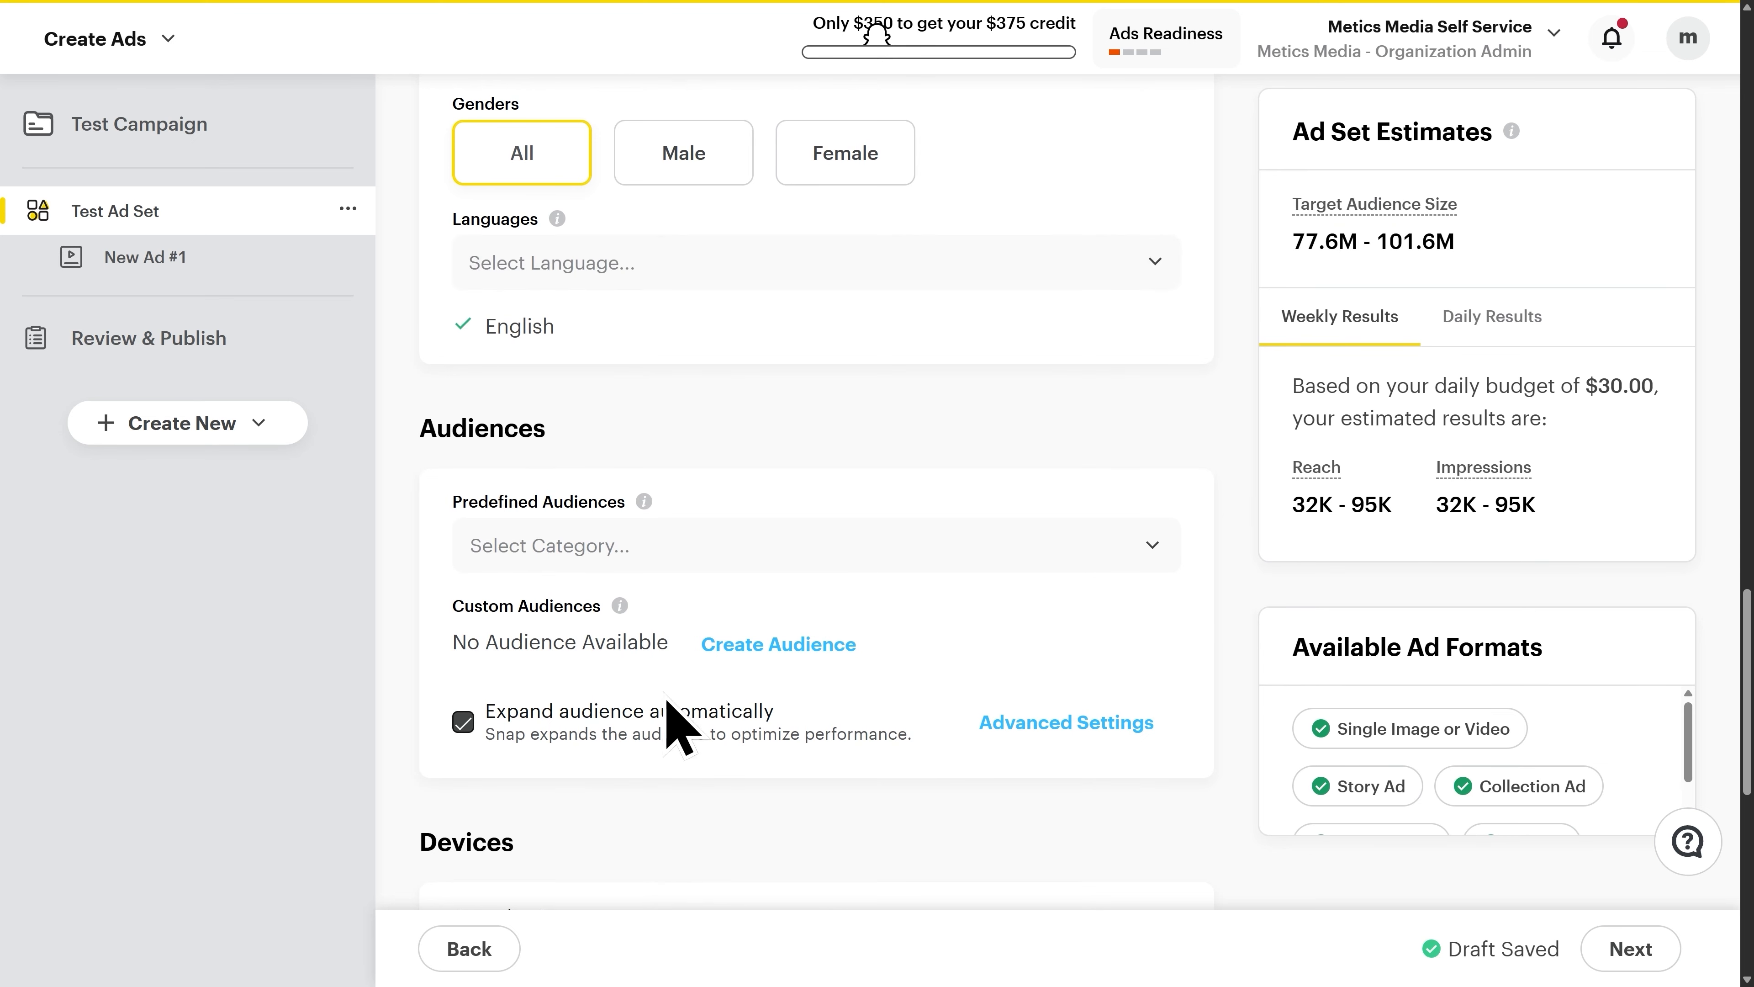
left_click(687, 558)
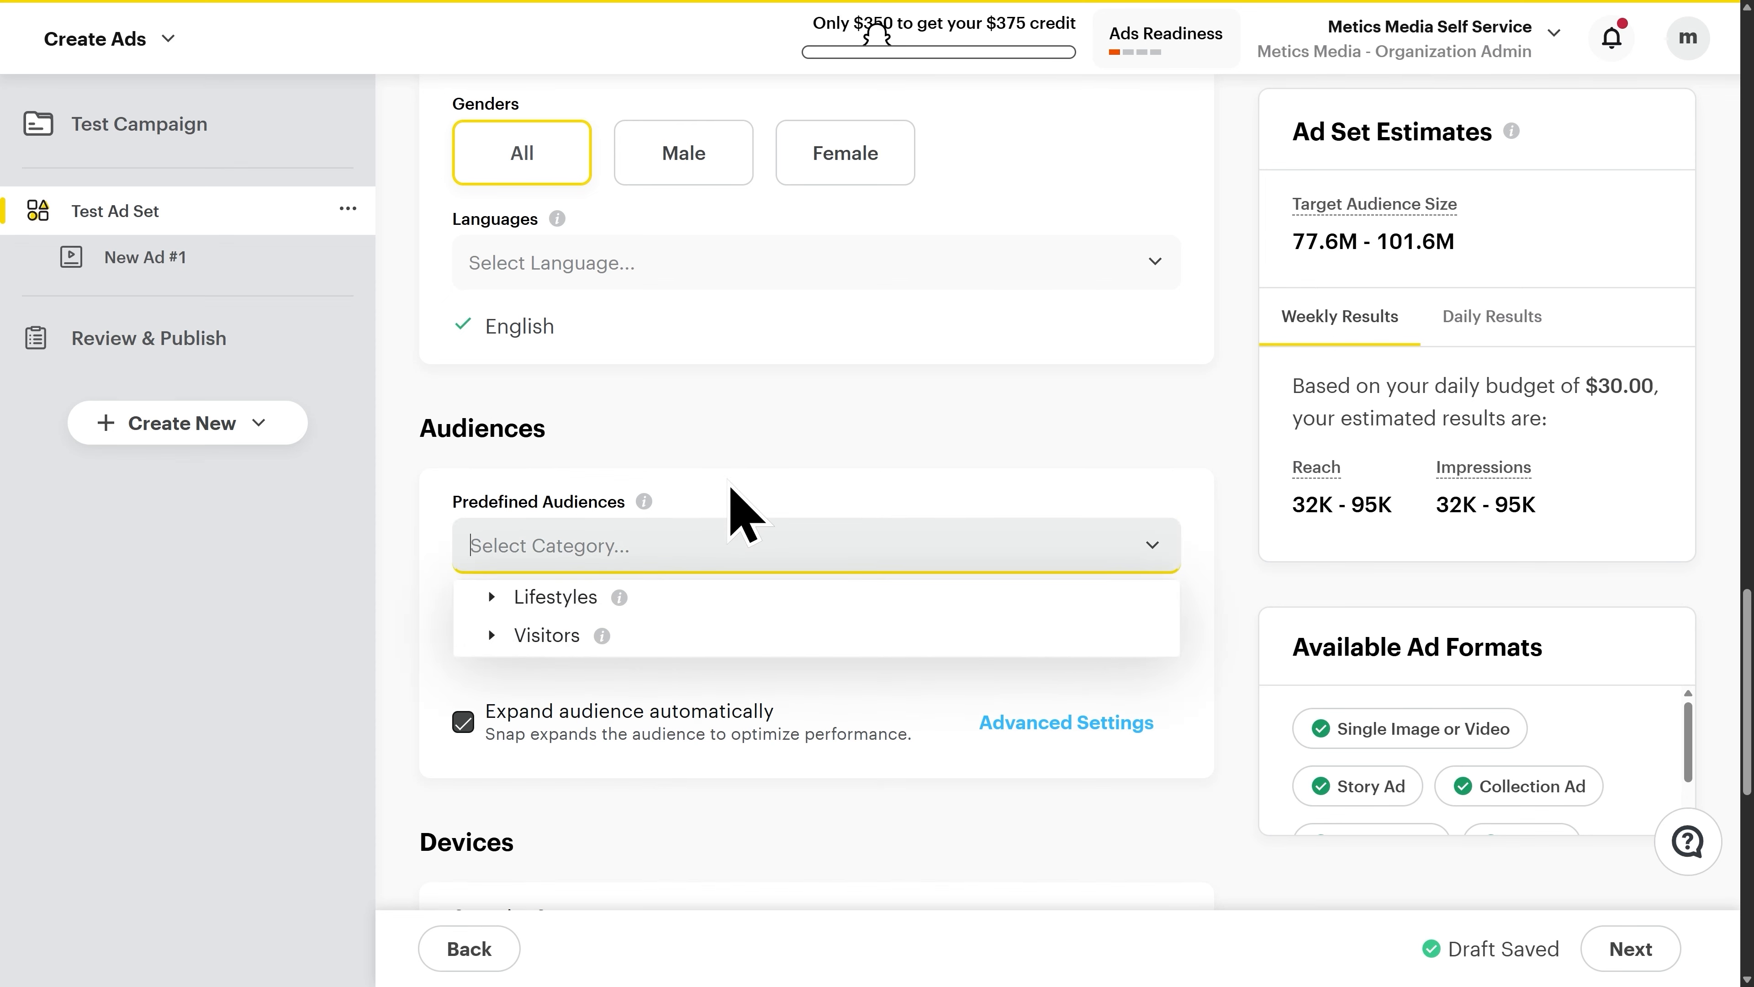
type("dog")
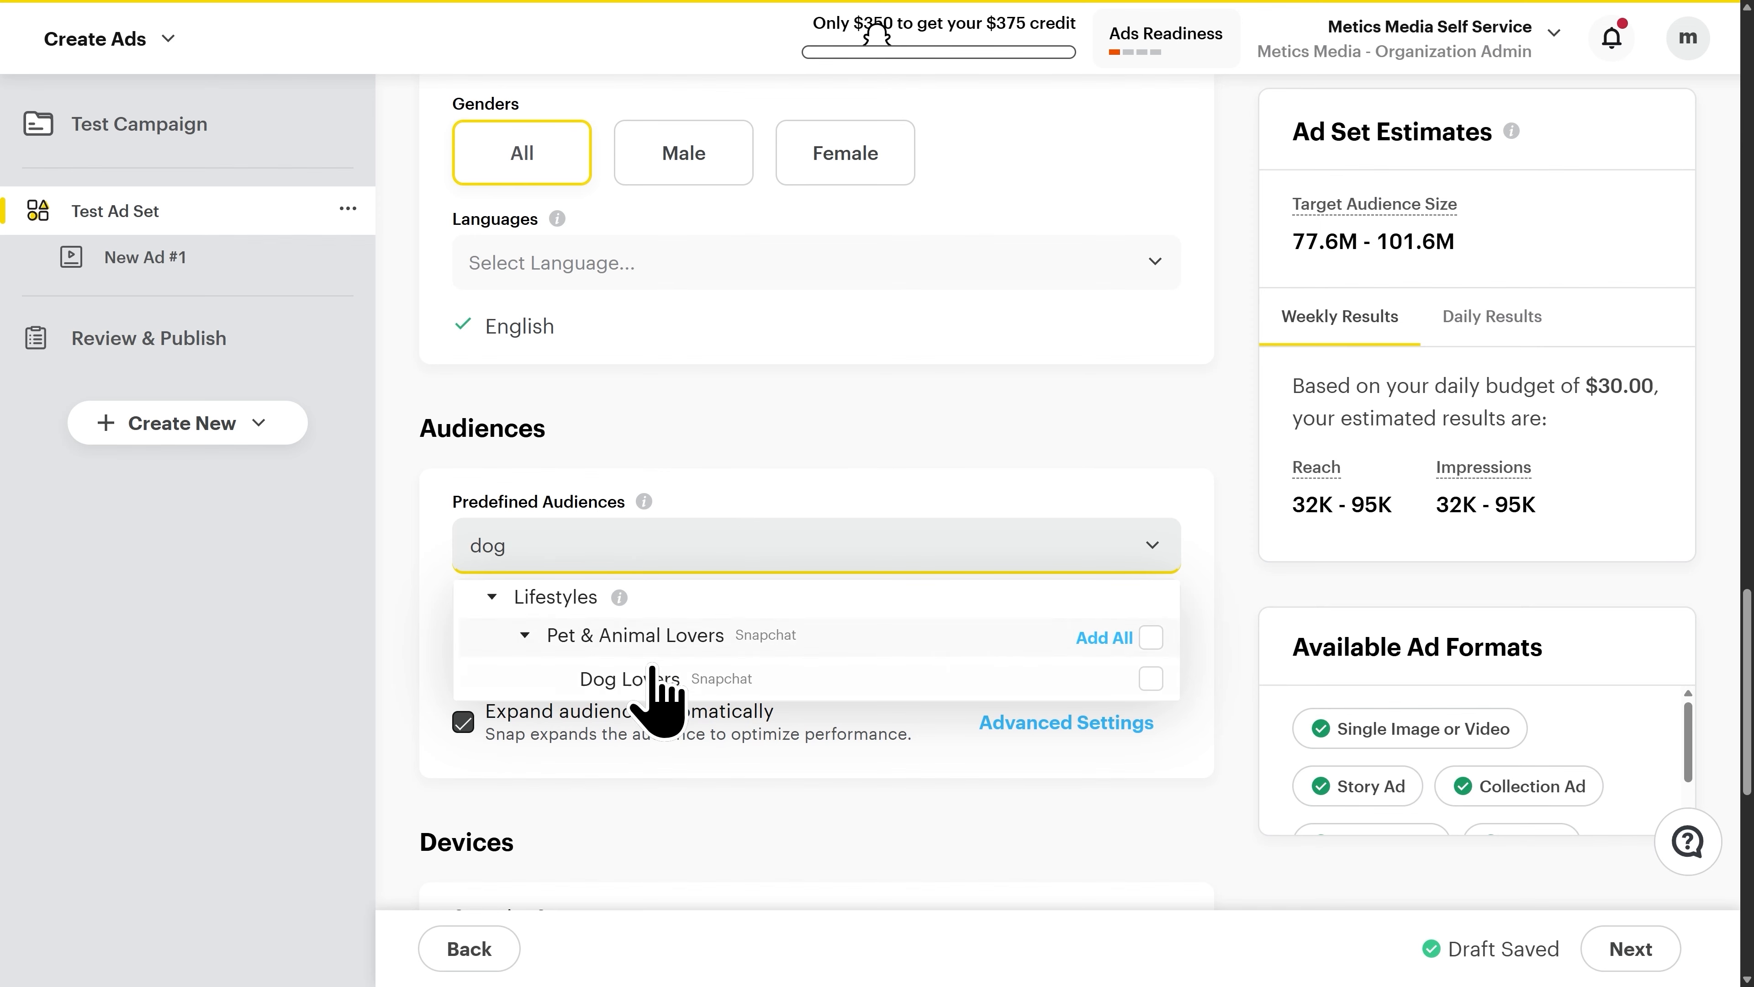
left_click(668, 684)
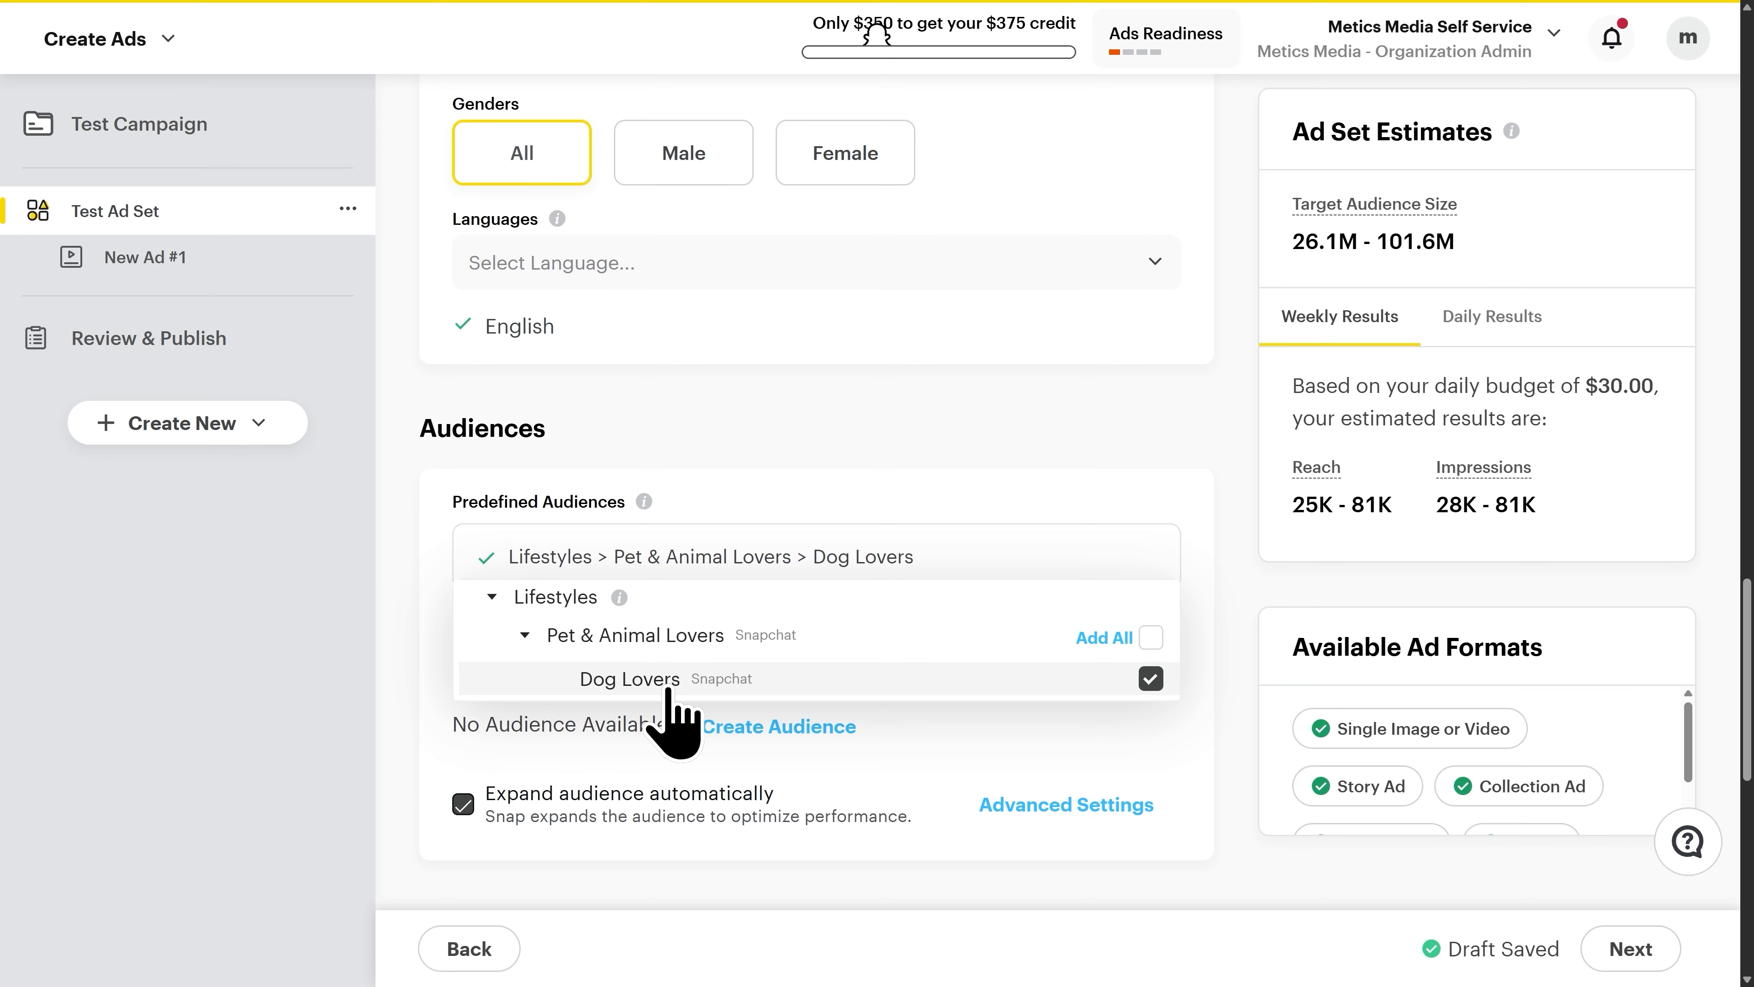
left_click(749, 512)
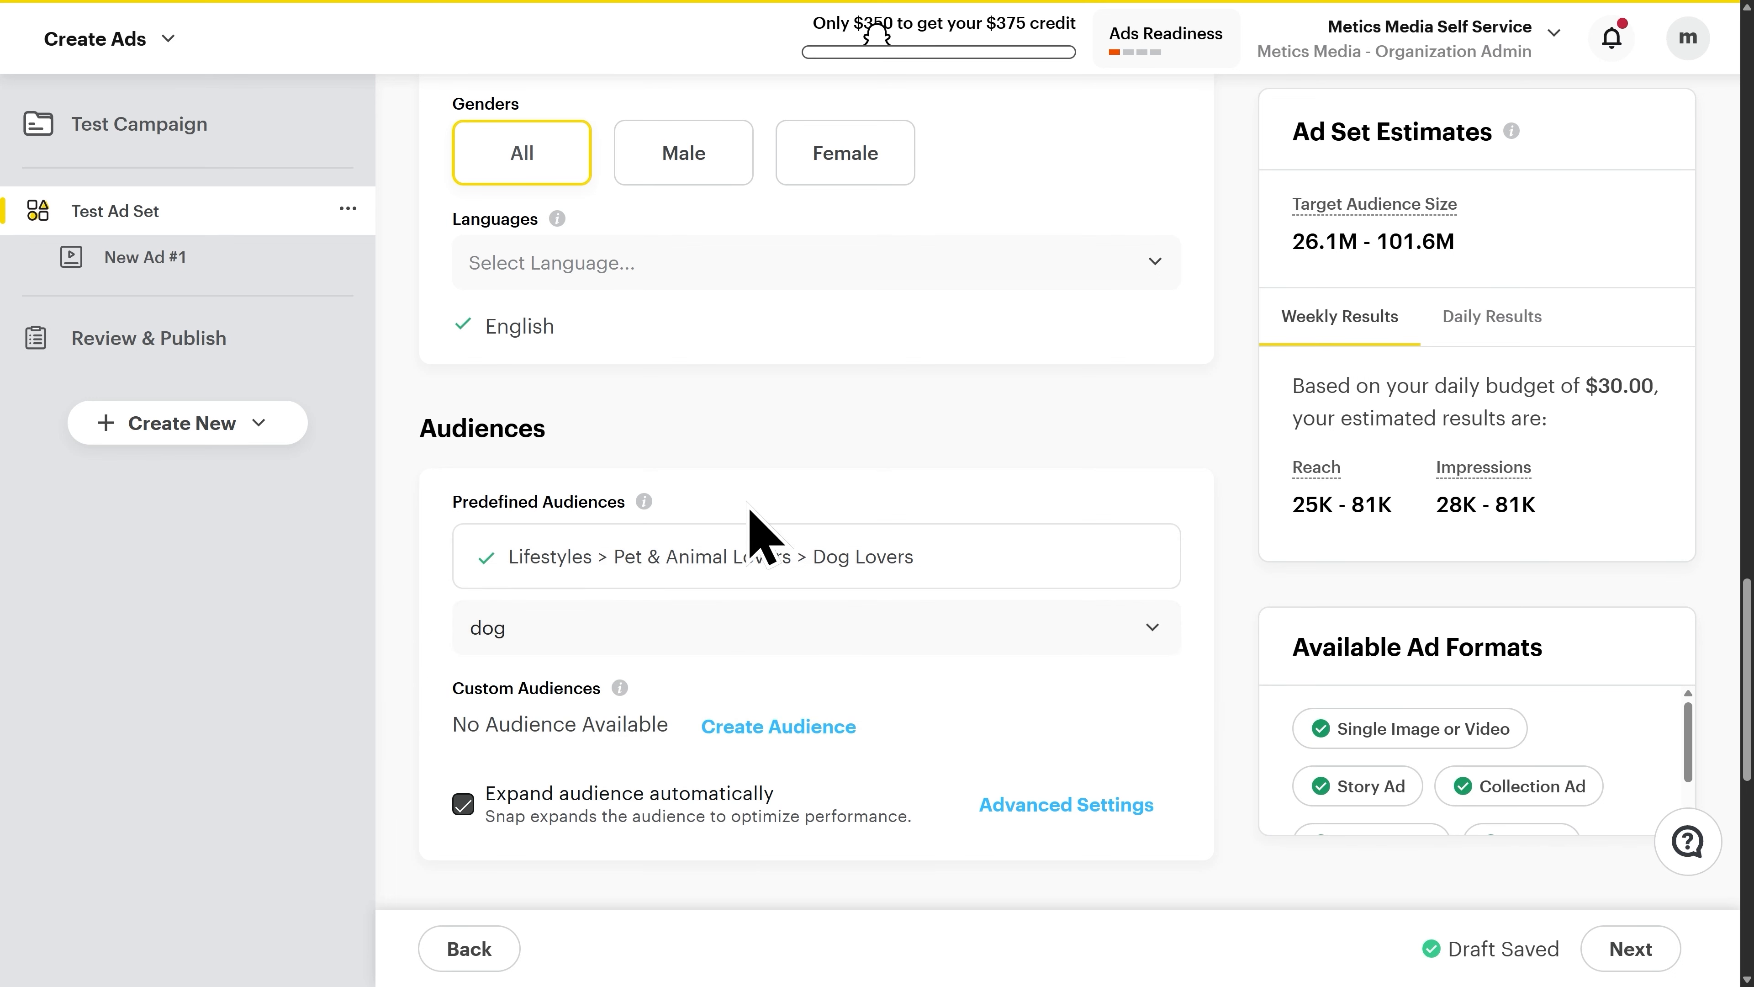
Step: Review the types of custom audience that can be created, and cancel without creating one
left_click(773, 739)
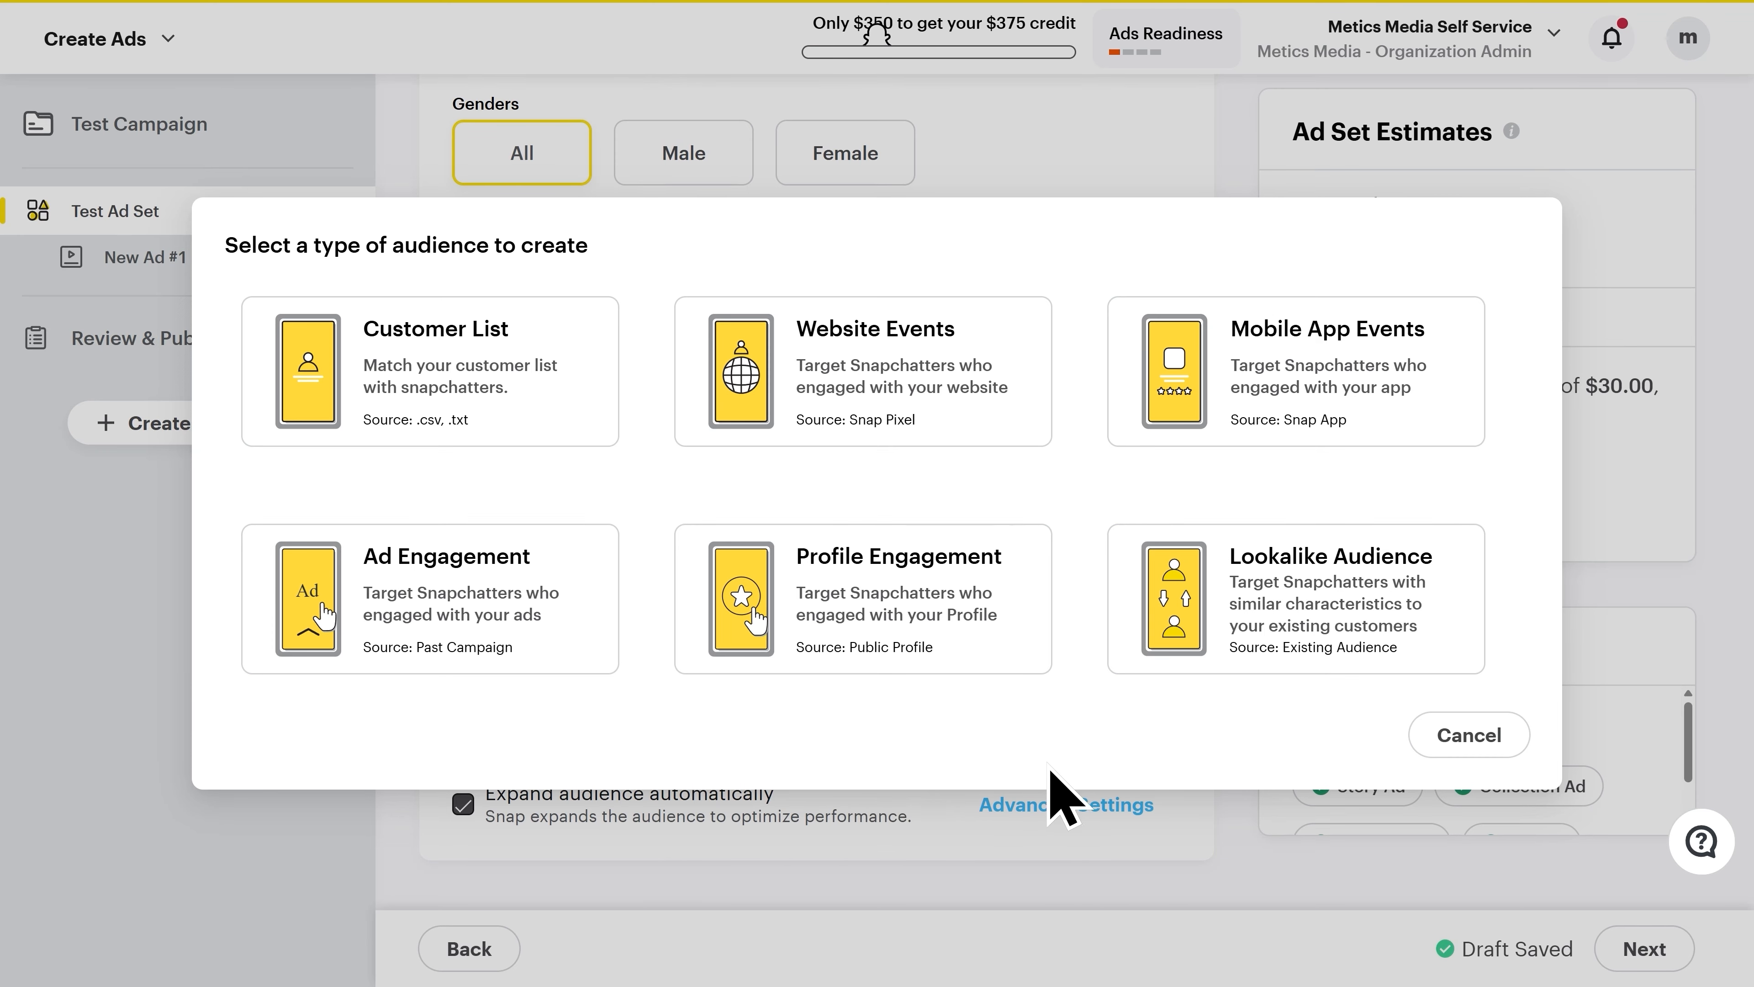
left_click(1454, 756)
Step: Review the ad set's device and delivery settings, leave them at their defaults, and proceed to the ad setup
scroll(1050, 732, "down", 3)
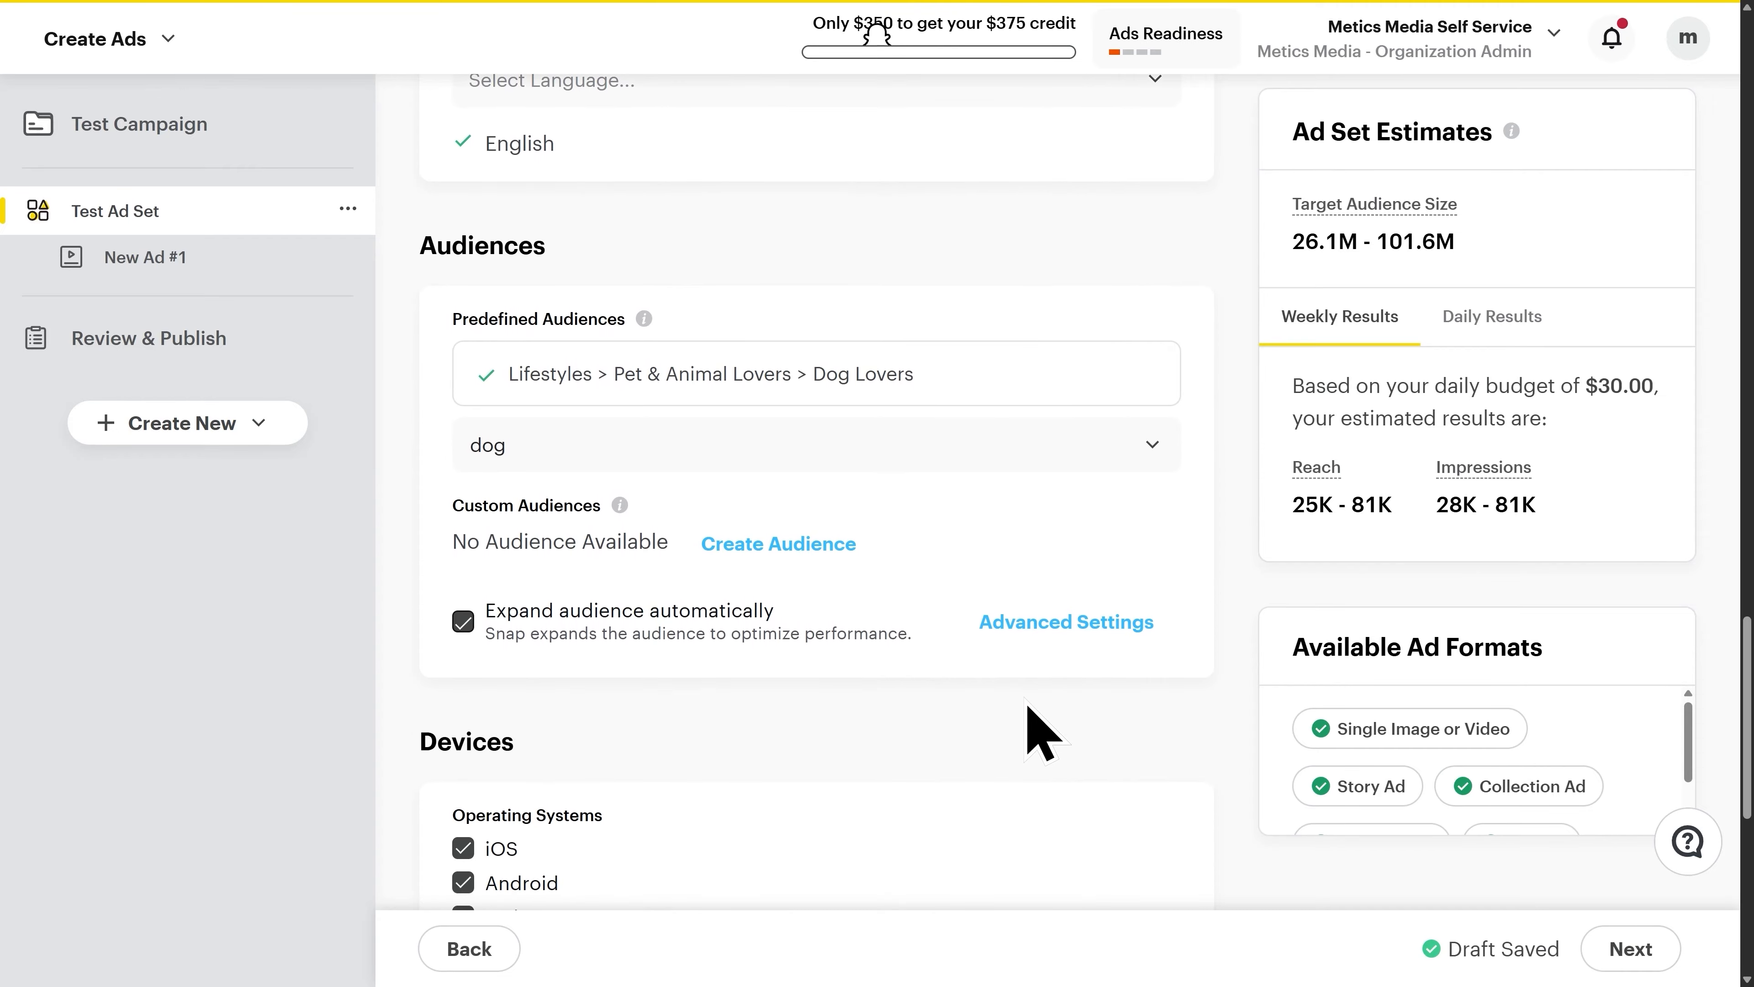
scroll(1043, 732, "down", 5)
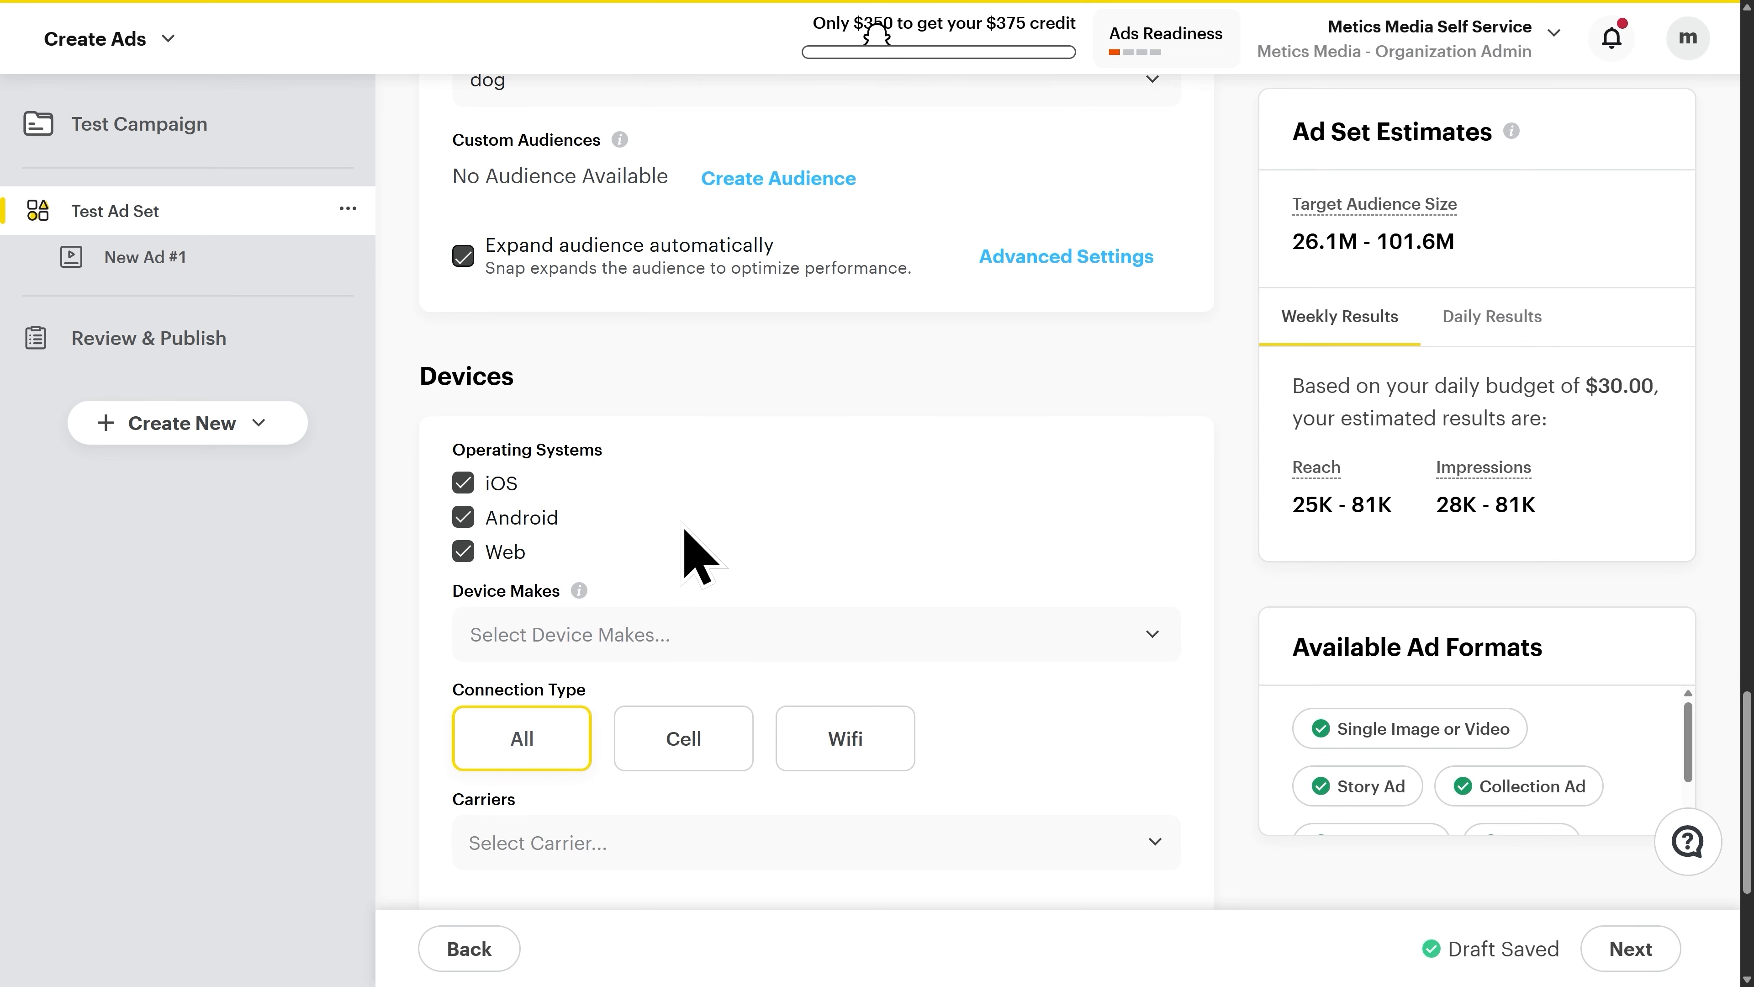
scroll(701, 532, "down", 5)
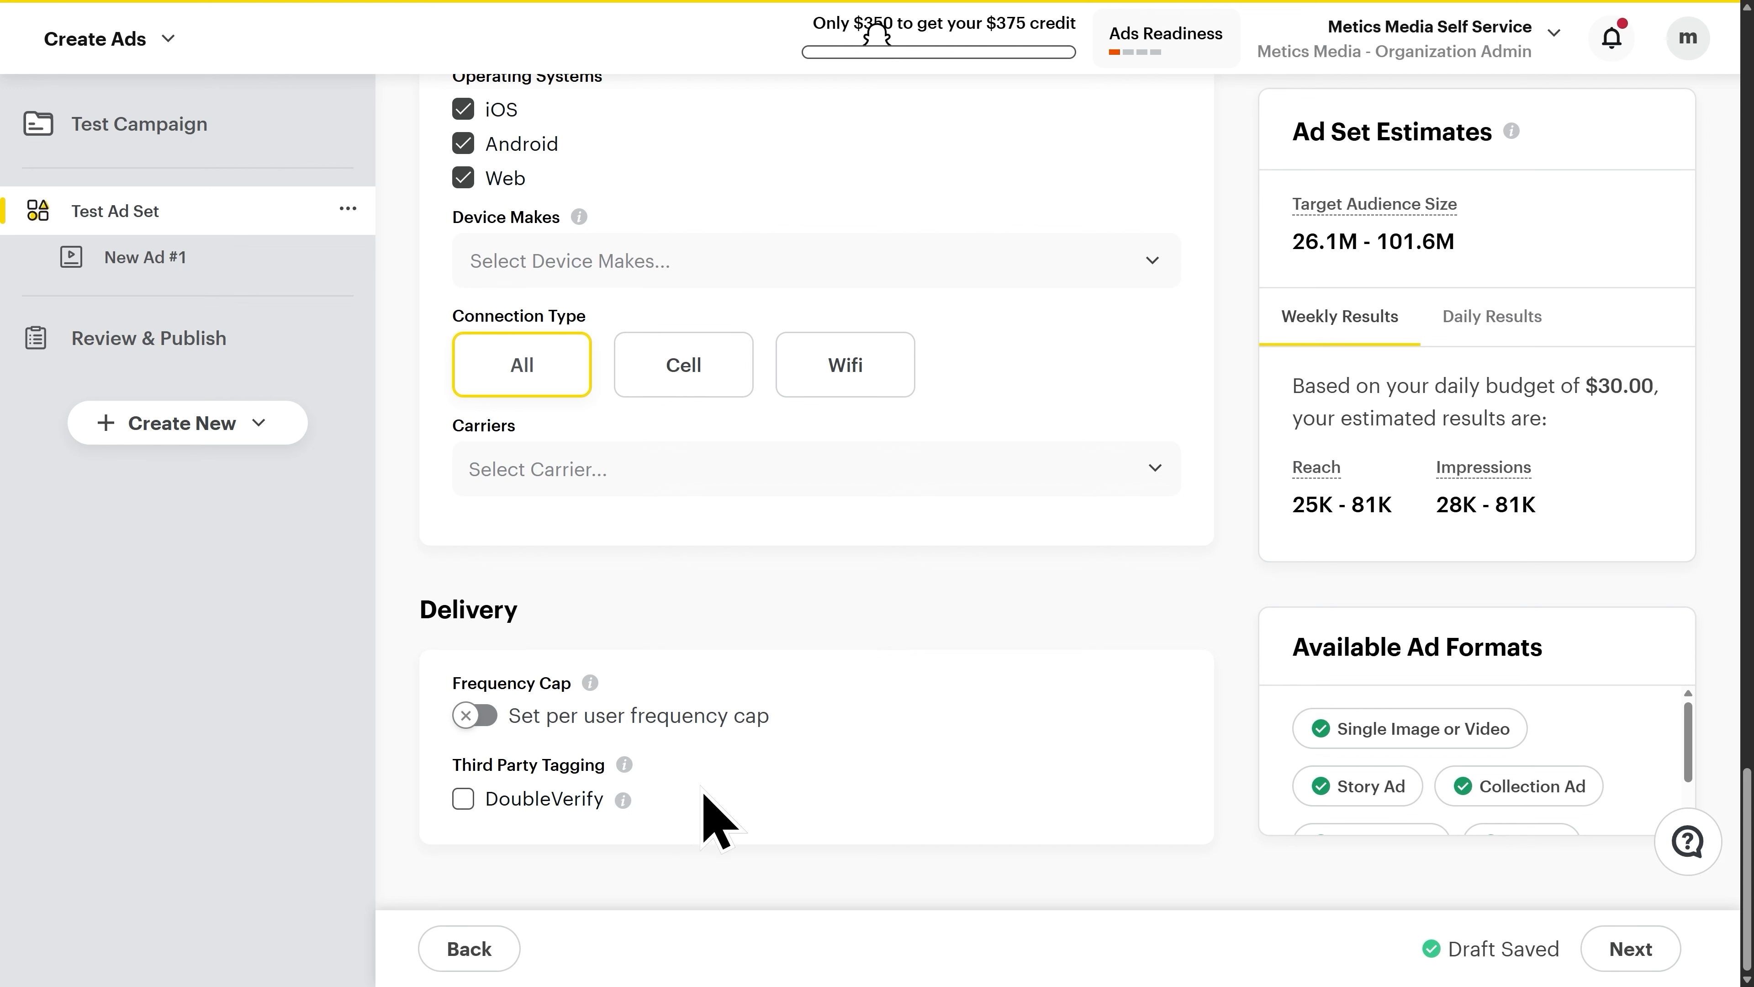
left_click(1633, 950)
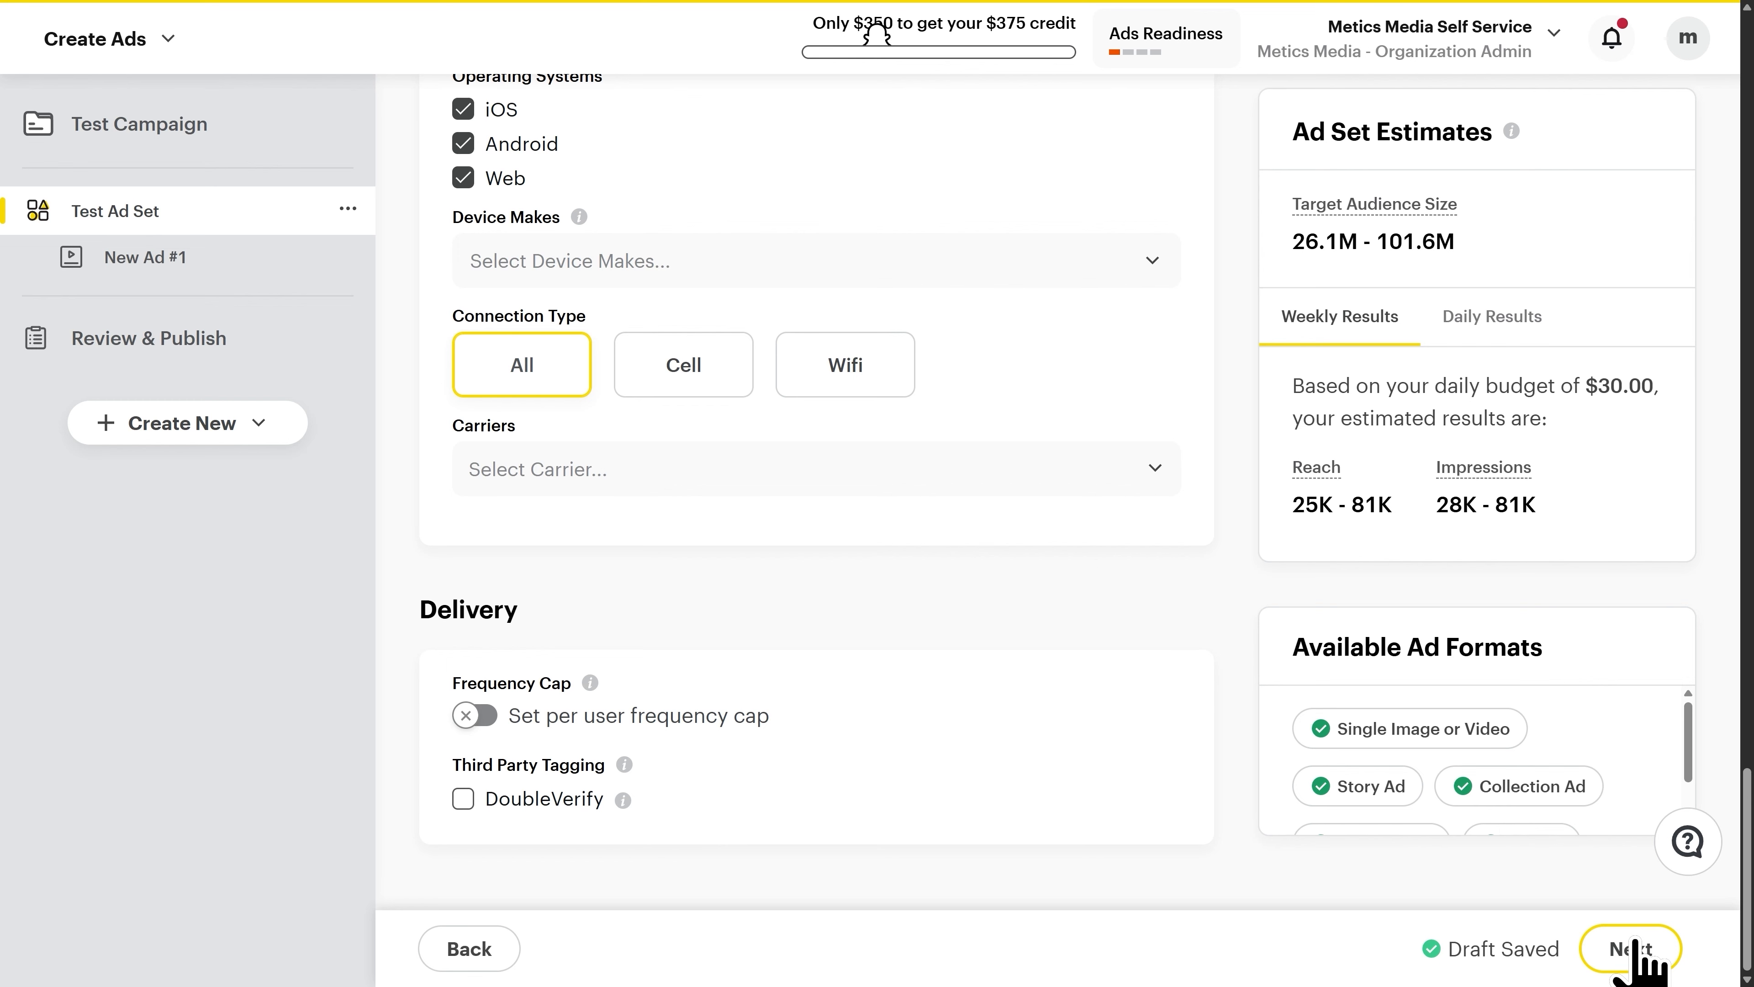